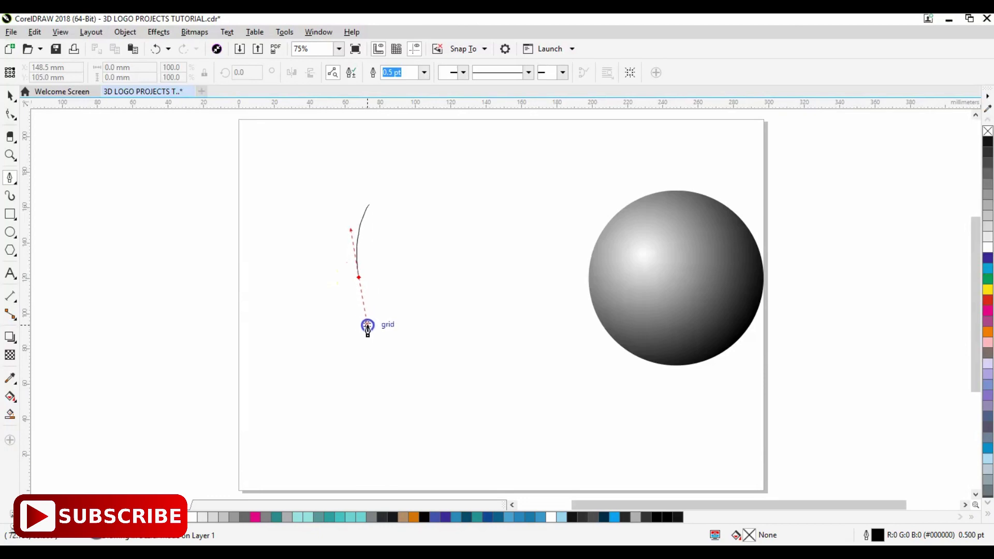
Step: Draw a closed S-shaped leaf curve about 45 mm wide and 95 mm high with the Pen tool, left of the sphere
{"action": "left_click_drag", "start_coordinate": [368, 326], "coordinate": [368, 327]}
{"action": "left_click", "coordinate": [330, 357]}
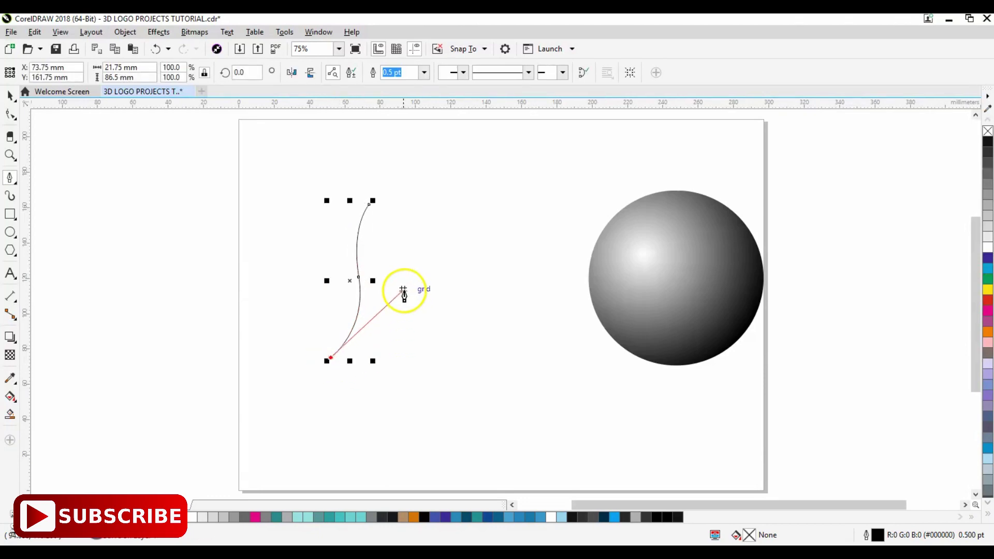
{"action": "left_click", "coordinate": [390, 283]}
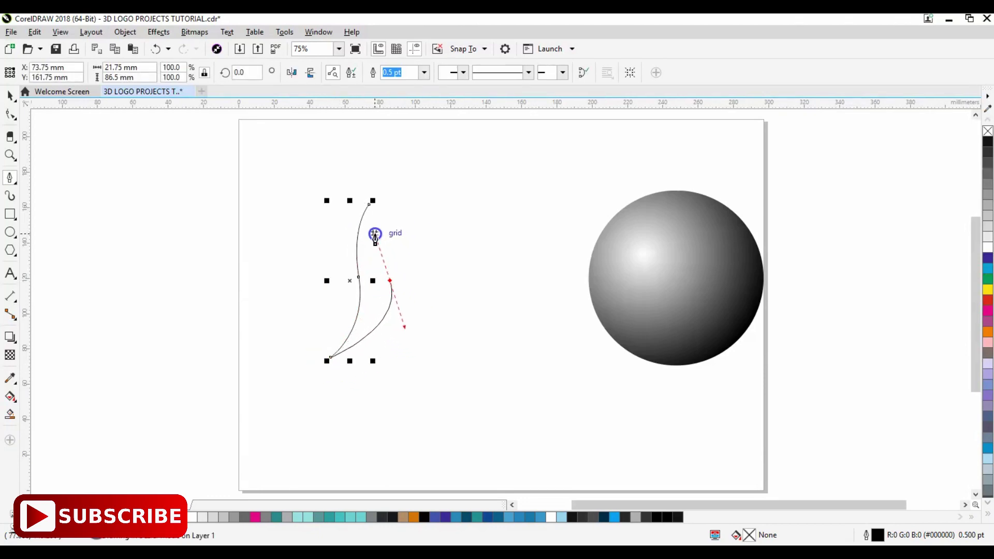
{"action": "left_click_drag", "start_coordinate": [376, 236], "coordinate": [375, 234]}
{"action": "left_click", "coordinate": [411, 189]}
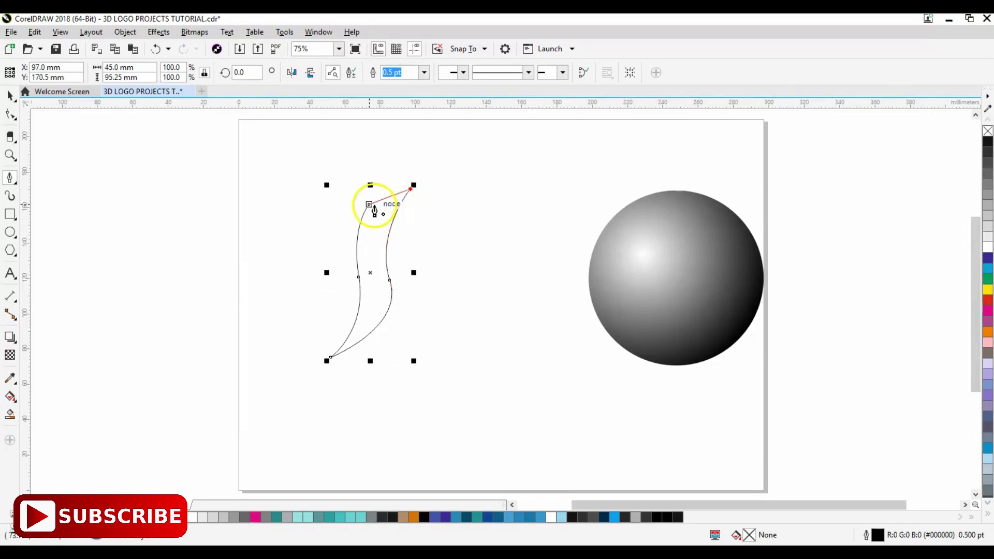
Step: Pull the curve's upper tip and right middle node outward and stretch the shape vertically to about 126%
{"action": "key", "text": "F10"}
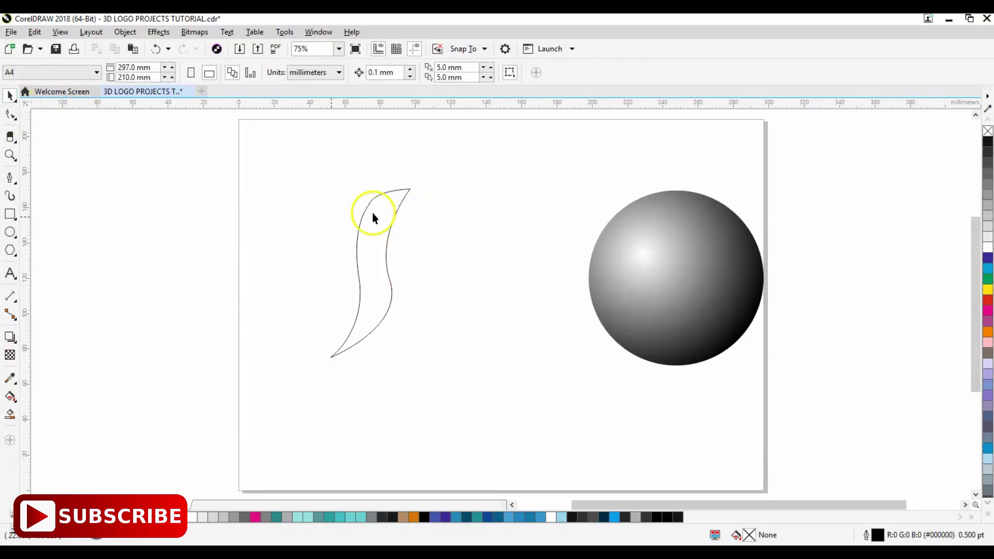
{"action": "left_click_drag", "start_coordinate": [410, 189], "coordinate": [444, 199]}
{"action": "left_click_drag", "start_coordinate": [390, 280], "coordinate": [409, 264]}
{"action": "key", "text": "space"}
{"action": "left_click", "coordinate": [361, 238]}
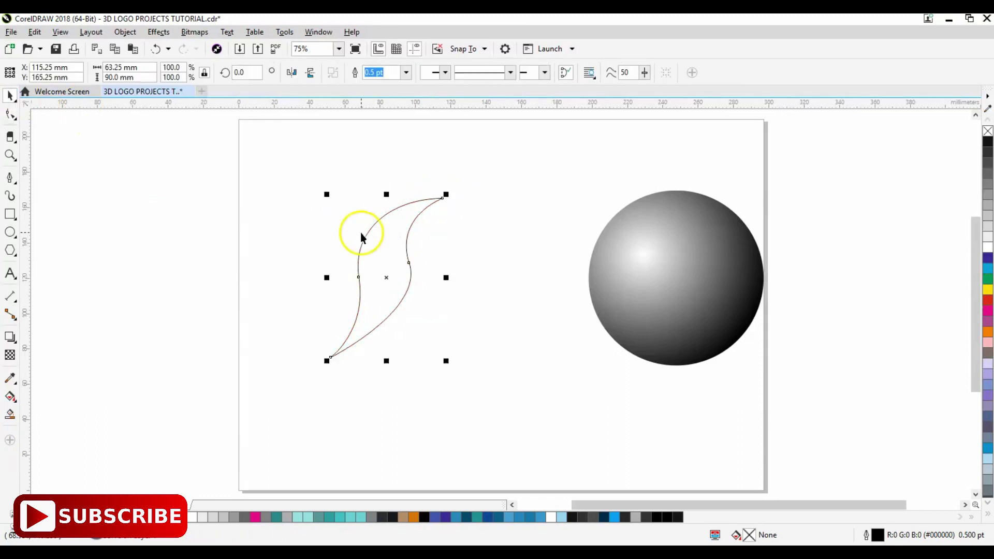
{"action": "left_click_drag", "start_coordinate": [386, 194], "coordinate": [386, 154]}
Step: Shift the right middle node up and left, adjust its handle, and smooth the curve's lower tip into a rounded end
{"action": "key", "text": "space"}
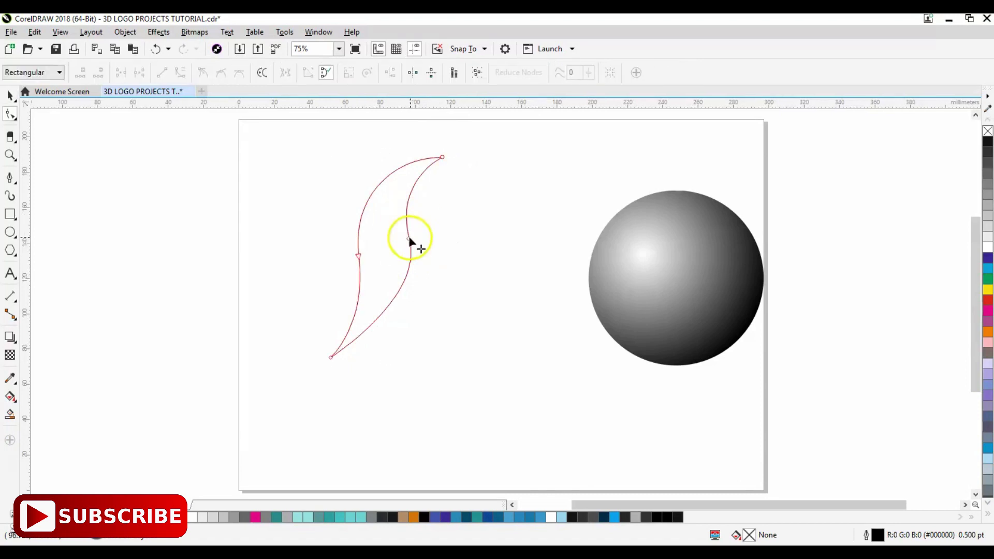
{"action": "left_click_drag", "start_coordinate": [409, 241], "coordinate": [397, 228]}
{"action": "left_click_drag", "start_coordinate": [407, 278], "coordinate": [405, 287]}
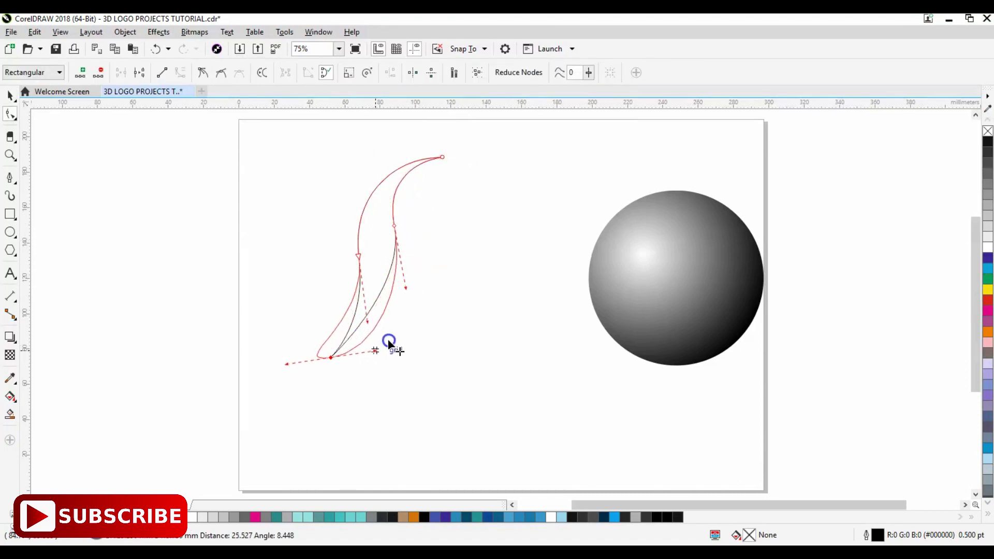
{"action": "left_click_drag", "start_coordinate": [388, 326], "coordinate": [392, 322]}
{"action": "left_click", "coordinate": [11, 96]}
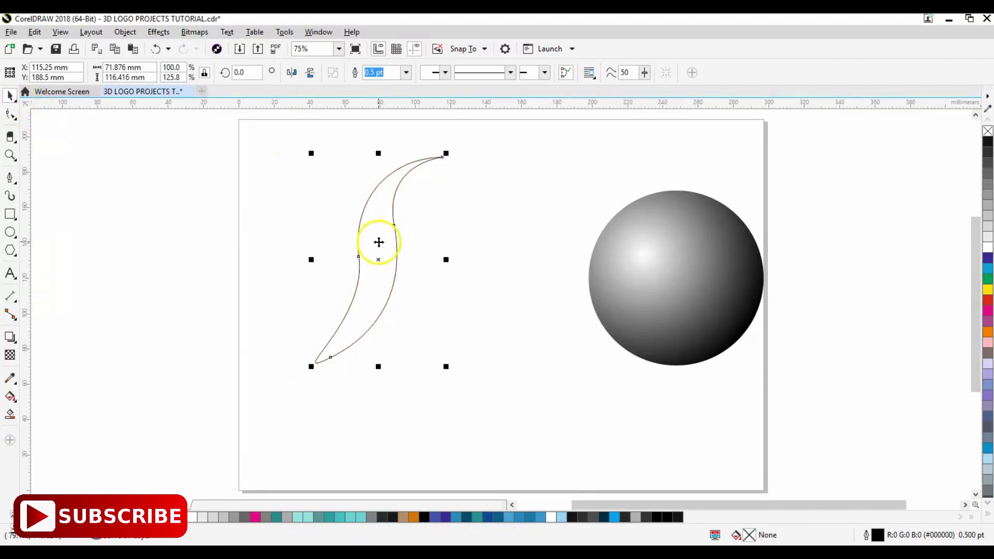
Step: Move the sphere toward the page centre, place the curve over its left part and put a copy over its right part
{"action": "left_click_drag", "start_coordinate": [658, 243], "coordinate": [491, 239]}
{"action": "left_click_drag", "start_coordinate": [389, 200], "coordinate": [481, 219]}
{"action": "left_click_drag", "start_coordinate": [437, 322], "coordinate": [539, 309]}
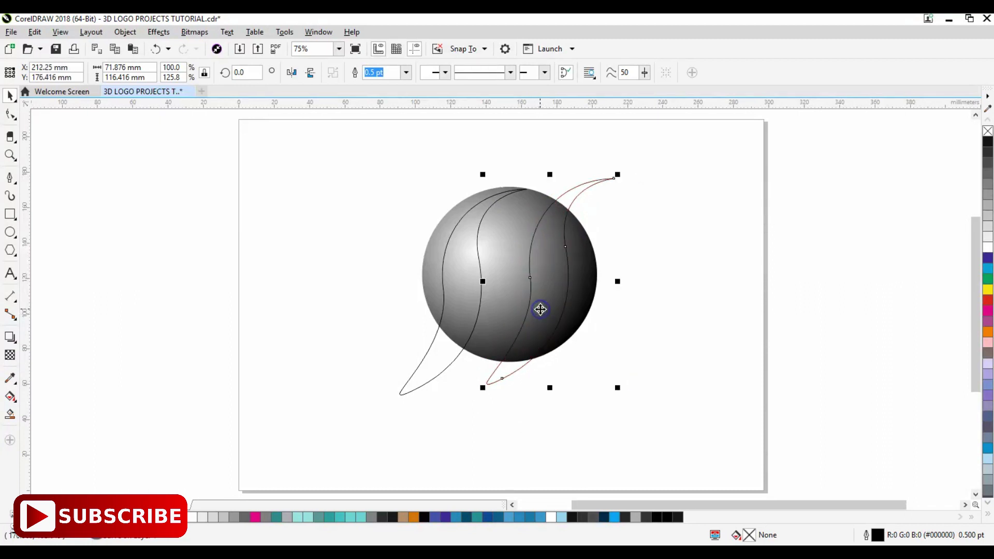
Step: Fine-position both curves on the sphere, moving the left one slightly up and right and the right one slightly right
{"action": "left_click", "coordinate": [462, 254]}
{"action": "key", "text": "F10"}
{"action": "key", "text": "space"}
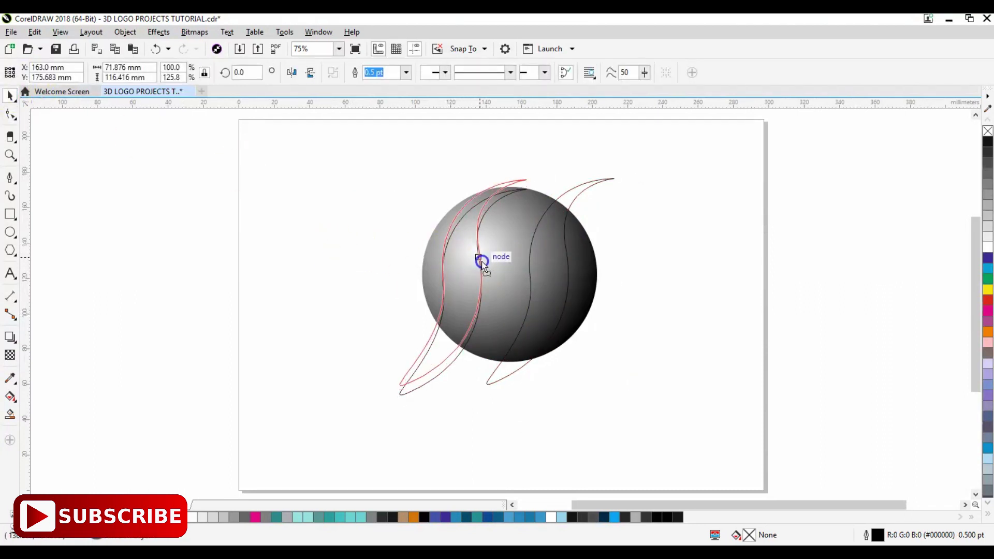
{"action": "mouse_move", "coordinate": [482, 262]}
{"action": "left_mouse_down"}
{"action": "mouse_move", "coordinate": [496, 247]}
{"action": "mouse_move", "coordinate": [473, 256]}
{"action": "left_mouse_up"}
{"action": "key", "text": "F10"}
{"action": "left_click", "coordinate": [9, 96]}
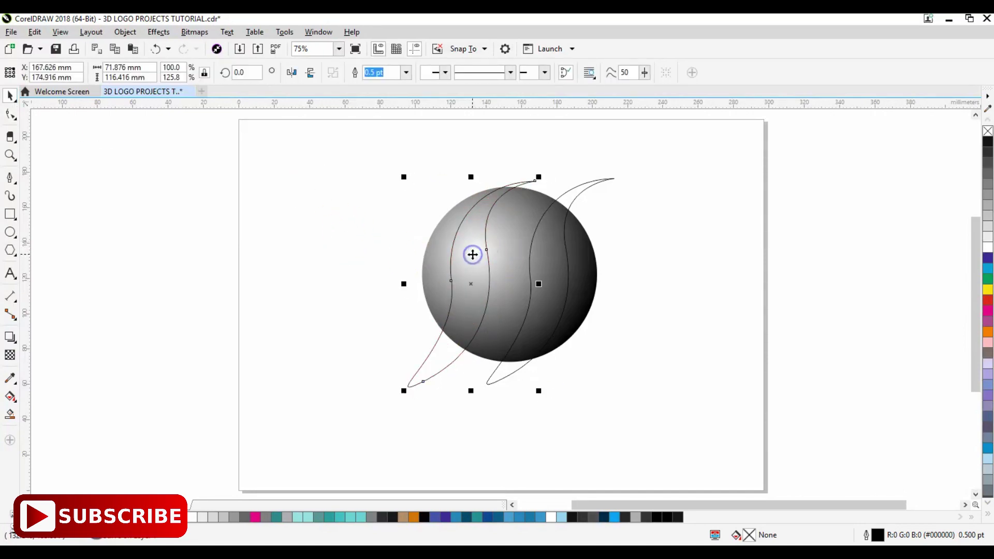
{"action": "double_click", "coordinate": [565, 304]}
{"action": "left_click", "coordinate": [8, 96]}
{"action": "left_click_drag", "start_coordinate": [554, 285], "coordinate": [561, 284]}
Step: Trim the sphere with both curves to leave three separate bands, and place a duplicate of the cut sphere to its right
{"action": "left_click", "coordinate": [480, 243]}
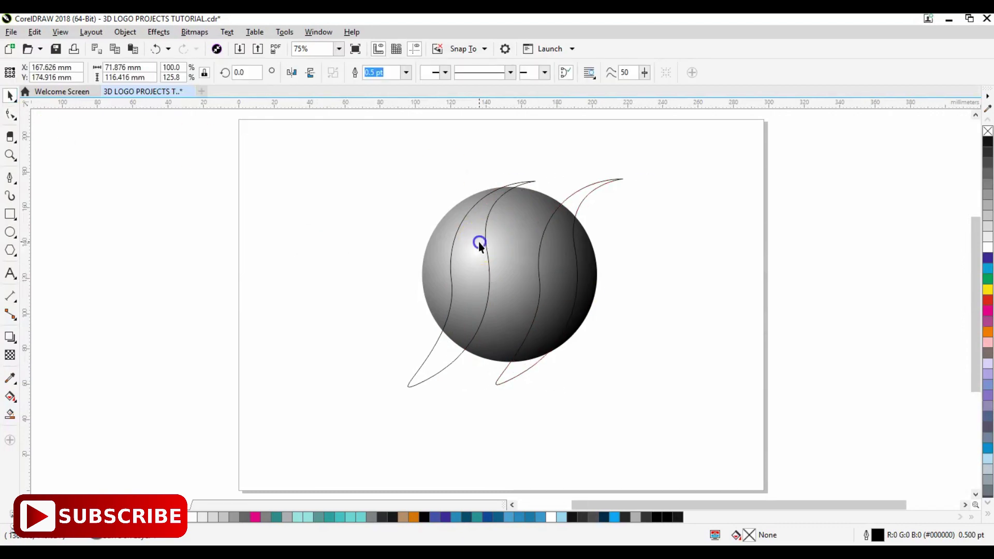
{"action": "left_click", "coordinate": [542, 211], "text": "shift"}
{"action": "left_click", "coordinate": [446, 73]}
{"action": "left_click", "coordinate": [567, 269]}
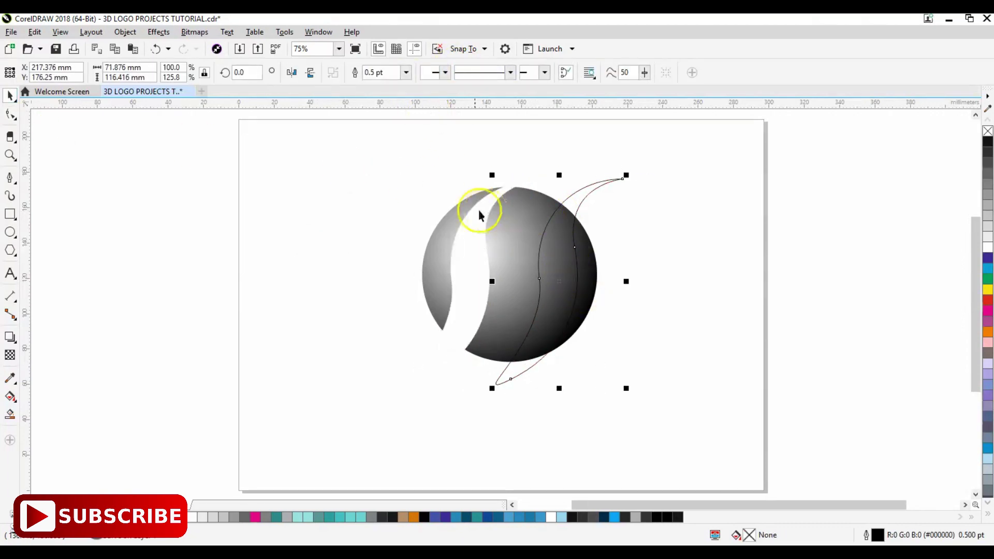
{"action": "left_click", "coordinate": [459, 210], "text": "shift"}
{"action": "left_click", "coordinate": [446, 72]}
{"action": "left_click", "coordinate": [554, 265]}
{"action": "left_click_drag", "start_coordinate": [524, 271], "coordinate": [709, 278]}
Step: Edit the original cut sphere's fountain fill, setting its centre offset to X 24%, Y 24% and adding a grey colour node at 64%
{"action": "double_click", "coordinate": [747, 536]}
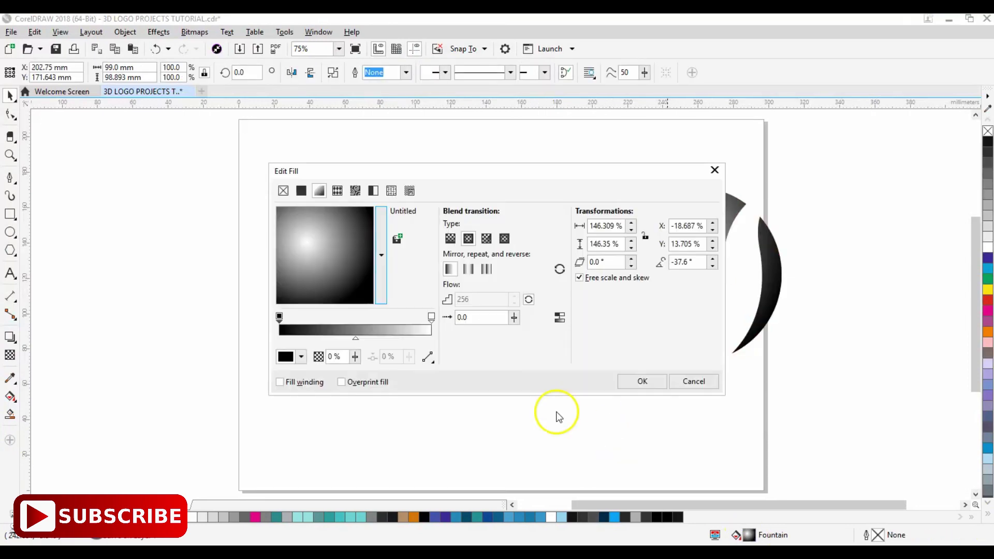
{"action": "mouse_move", "coordinate": [343, 247]}
{"action": "left_mouse_down"}
{"action": "mouse_move", "coordinate": [341, 234]}
{"action": "mouse_move", "coordinate": [362, 325]}
{"action": "mouse_move", "coordinate": [359, 316]}
{"action": "mouse_move", "coordinate": [376, 317]}
{"action": "mouse_move", "coordinate": [342, 242]}
{"action": "left_mouse_up"}
{"action": "double_click", "coordinate": [358, 329]}
{"action": "left_click", "coordinate": [301, 357]}
{"action": "left_click", "coordinate": [358, 320]}
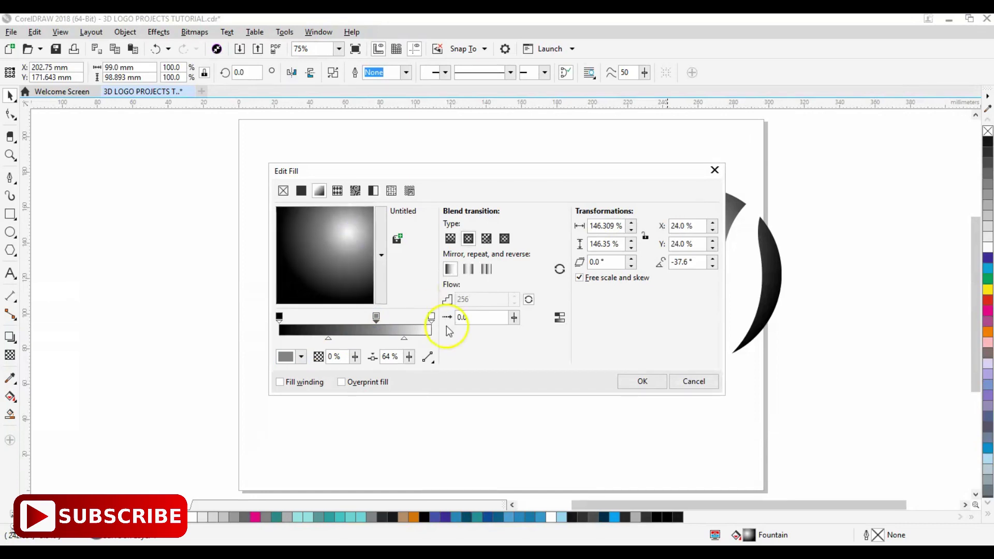
{"action": "key", "text": "Return"}
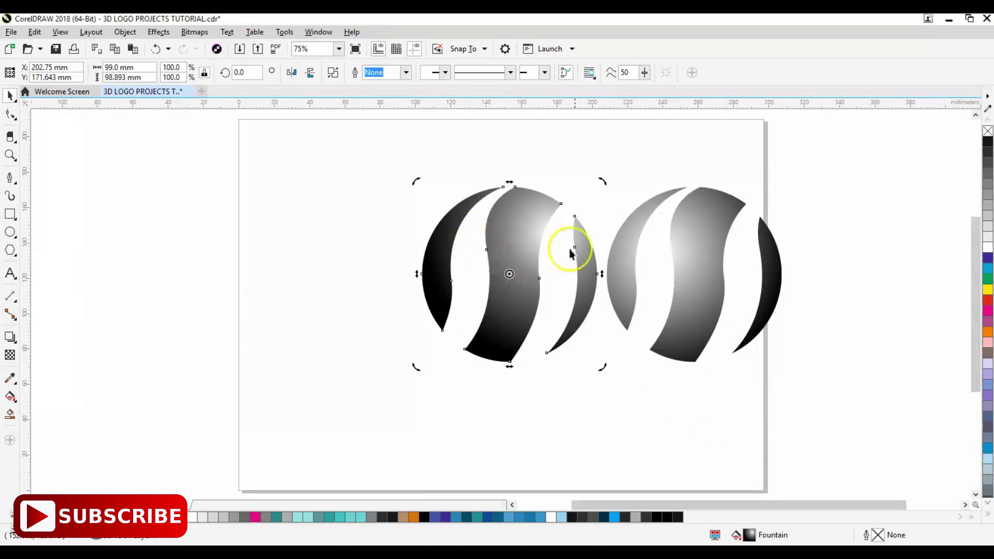
Step: Break the duplicate sphere apart and place its left piece behind the original's left band, offset slightly to the right
{"action": "right_click", "coordinate": [682, 237]}
{"action": "left_click", "coordinate": [737, 257]}
{"action": "right_click", "coordinate": [525, 235]}
{"action": "left_click", "coordinate": [327, 212]}
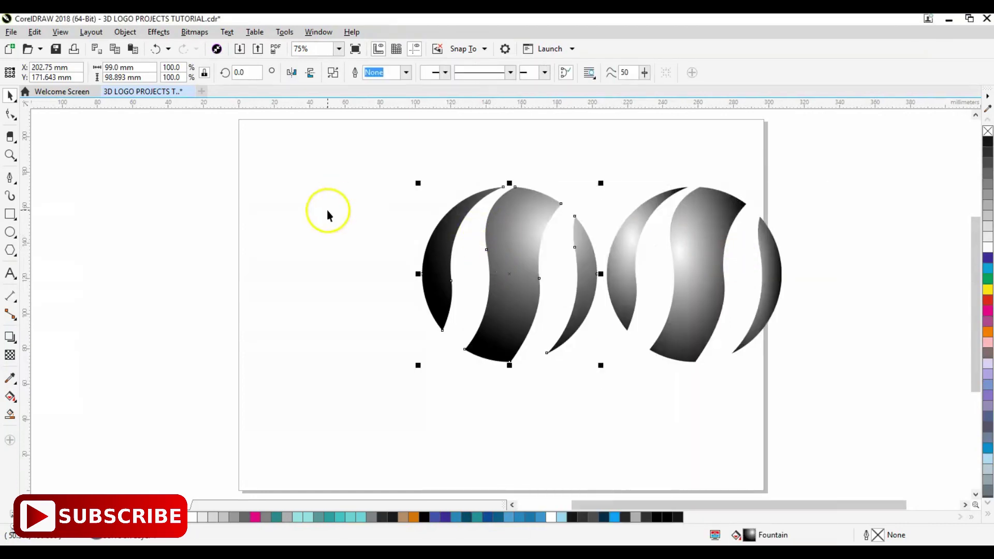
{"action": "left_click_drag", "start_coordinate": [642, 217], "coordinate": [448, 324]}
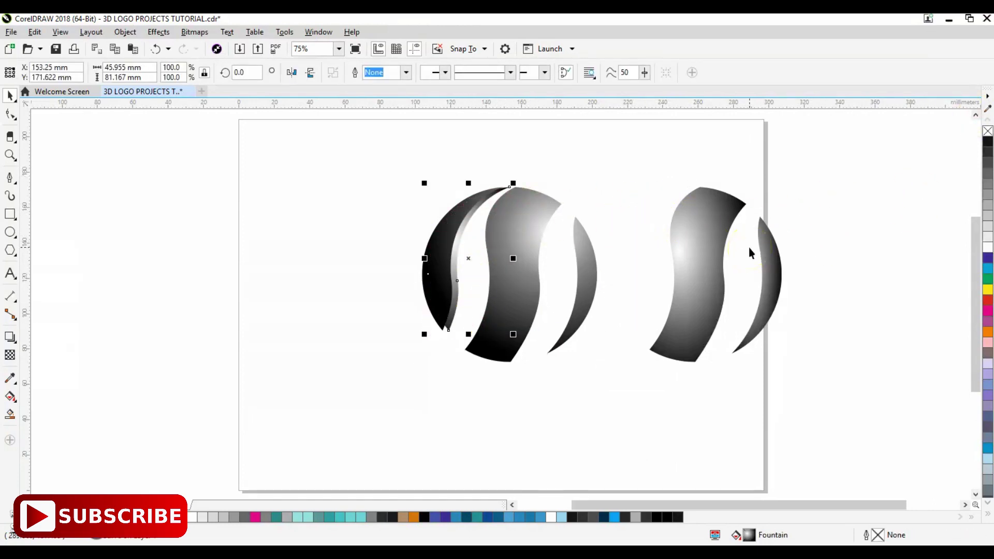
Step: Try to reshape the upper tip of the left back piece by adding and moving nodes
{"action": "key", "text": "z"}
{"action": "left_click", "coordinate": [493, 242]}
{"action": "left_click", "coordinate": [523, 200]}
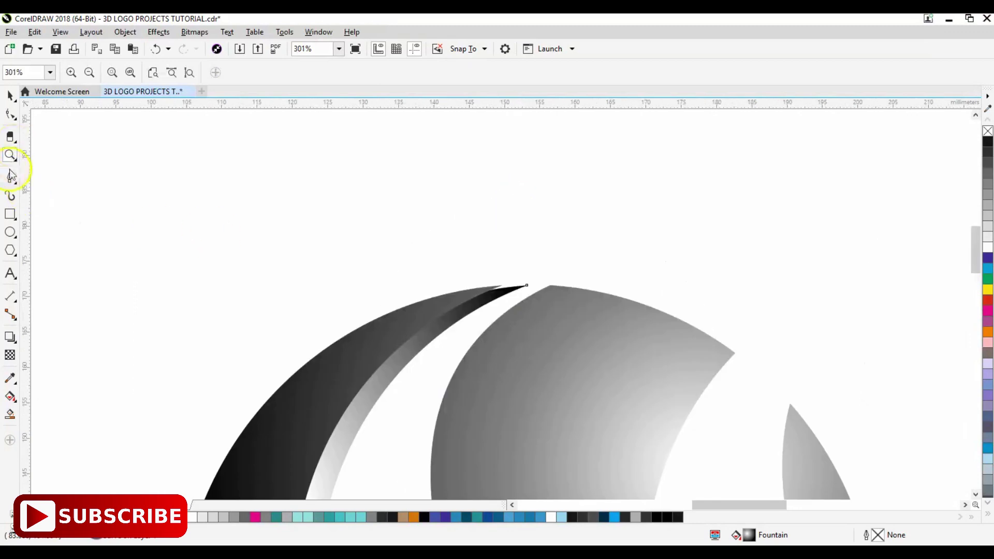
{"action": "key", "text": "F10"}
{"action": "left_click_drag", "start_coordinate": [524, 287], "coordinate": [668, 326]}
{"action": "key", "text": "z"}
{"action": "double_click", "coordinate": [511, 284]}
{"action": "key", "text": "F10"}
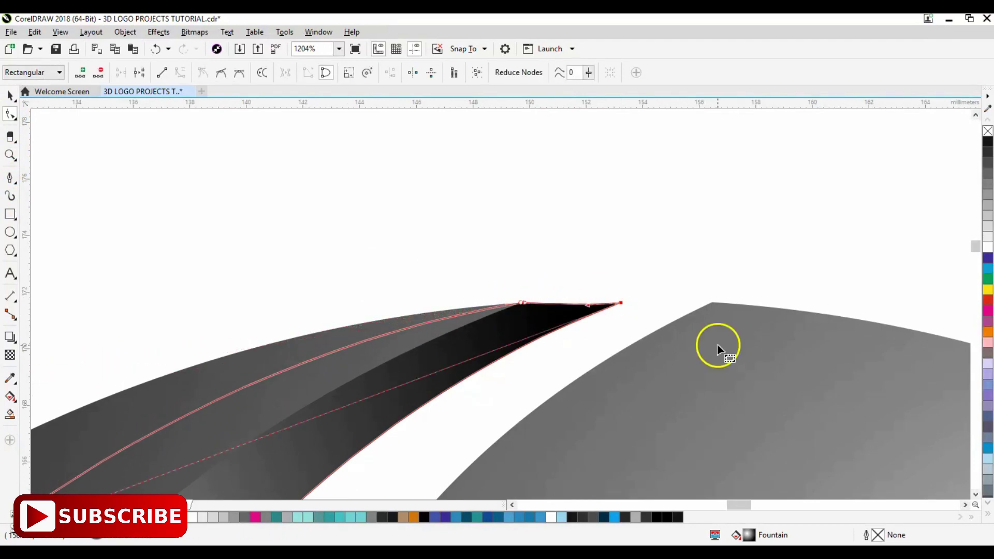
Step: Scale the left back piece to 103.9% by extending its lower-left corner
{"action": "left_click_drag", "start_coordinate": [977, 246], "coordinate": [977, 252]}
{"action": "key", "text": "z"}
{"action": "right_click", "coordinate": [426, 325]}
{"action": "right_click", "coordinate": [426, 325]}
{"action": "right_click", "coordinate": [427, 325]}
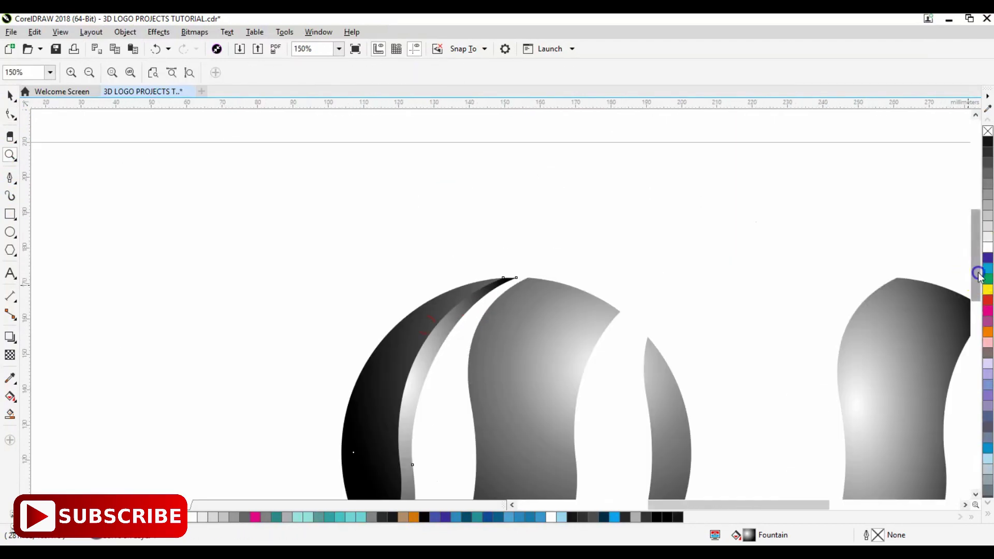
{"action": "scroll", "coordinate": [250, 231], "scroll_direction": "down", "scroll_amount": 3}
{"action": "key", "text": "space"}
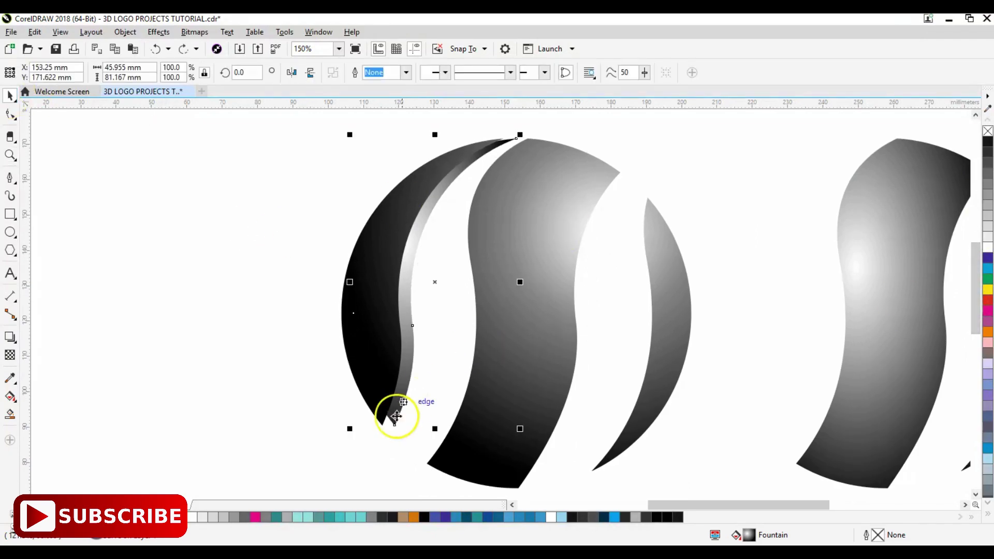
{"action": "left_click_drag", "start_coordinate": [350, 429], "coordinate": [345, 442]}
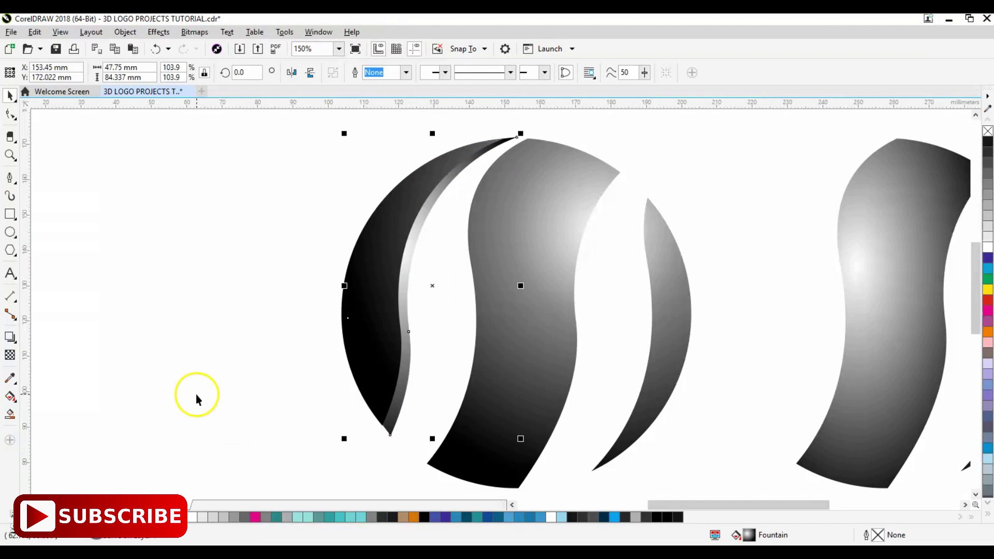
Step: Try to reshape the bottom tip of the left back piece by moving its node, and undo the change
{"action": "key", "text": "F10"}
{"action": "left_click_drag", "start_coordinate": [389, 437], "coordinate": [416, 377]}
{"action": "key", "text": "ctrl+z"}
{"action": "key", "text": "ctrl+z"}
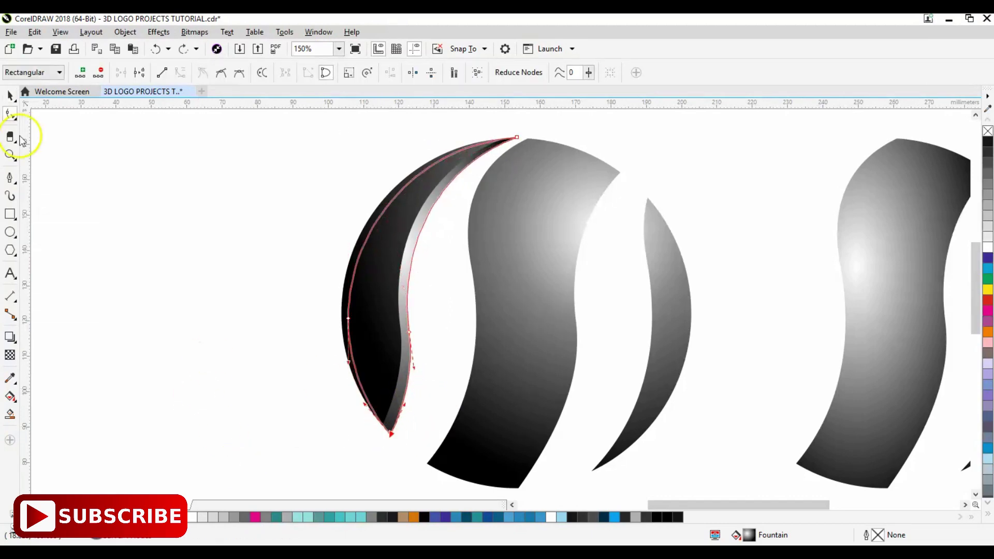
Step: Add a node near the left back piece's bottom tip and align it with the front band's lower corner
{"action": "left_click", "coordinate": [10, 95]}
{"action": "left_click", "coordinate": [200, 340]}
{"action": "key", "text": "F10"}
{"action": "left_click", "coordinate": [398, 397]}
{"action": "scroll", "coordinate": [394, 426], "scroll_direction": "up", "scroll_amount": 5}
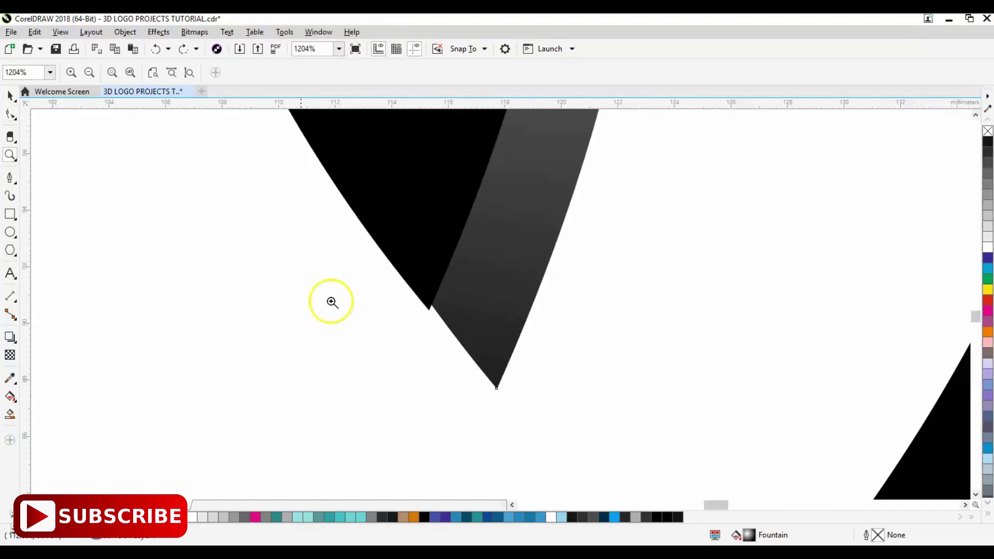
{"action": "left_click_drag", "start_coordinate": [431, 307], "coordinate": [433, 304]}
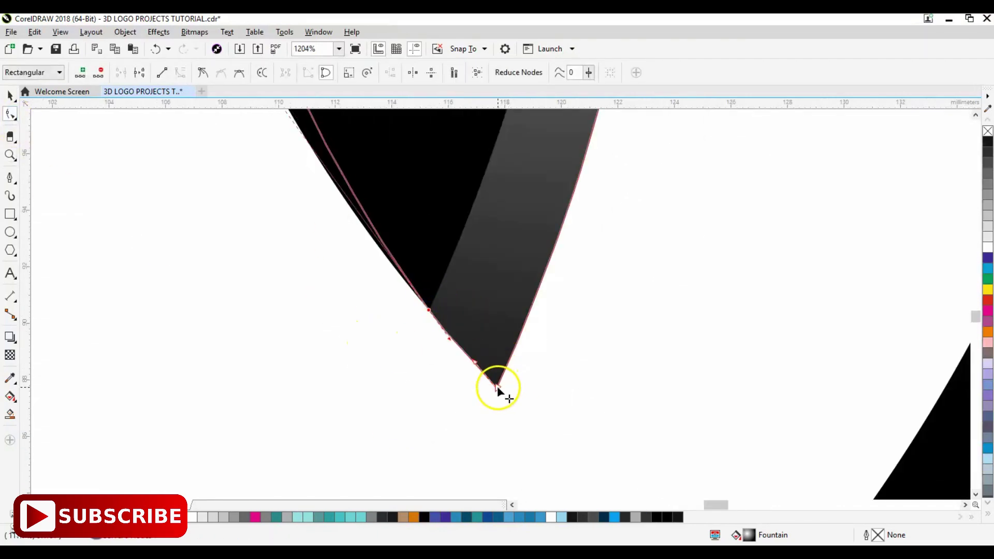
{"action": "left_click", "coordinate": [10, 96]}
{"action": "left_click", "coordinate": [207, 171]}
Step: Move the duplicate's middle piece behind the original's middle band, offset slightly right, and scale it to 98.3%
{"action": "key", "text": "F4"}
{"action": "key", "text": "z"}
{"action": "left_click", "coordinate": [294, 116]}
{"action": "left_click", "coordinate": [508, 314]}
{"action": "left_click", "coordinate": [508, 314]}
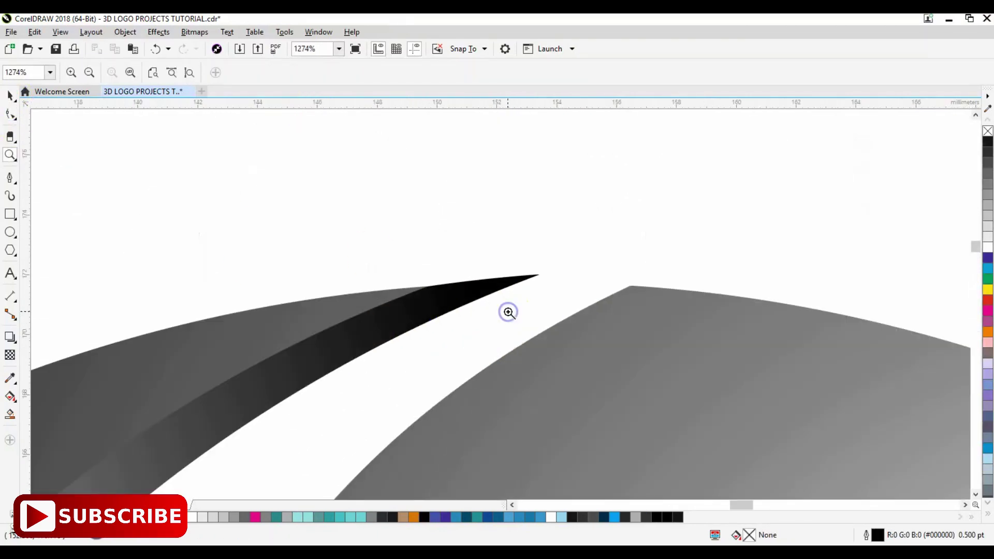
{"action": "key", "text": "F4"}
{"action": "left_click", "coordinate": [10, 96]}
{"action": "left_click_drag", "start_coordinate": [692, 262], "coordinate": [306, 262]}
{"action": "left_click_drag", "start_coordinate": [422, 116], "coordinate": [420, 123]}
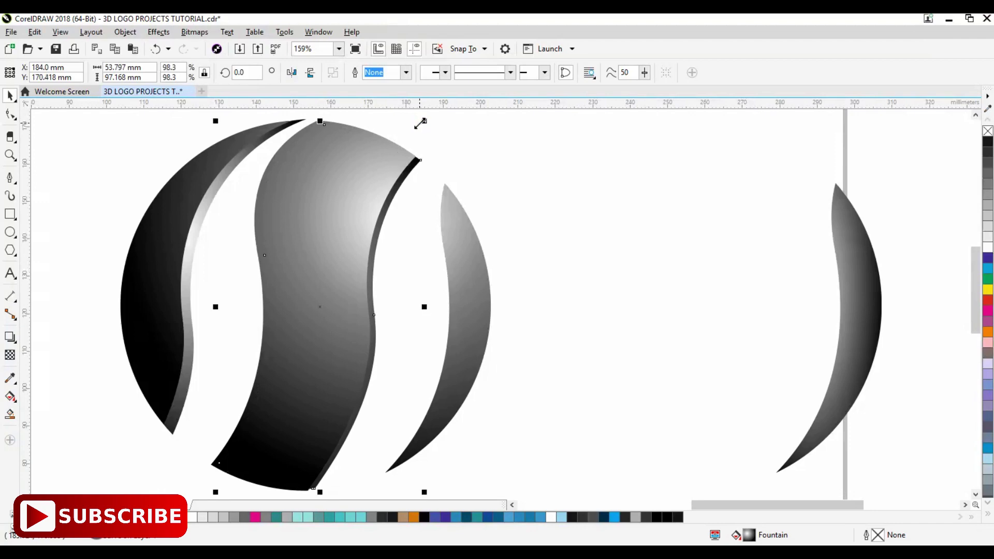
Step: Snap the middle back piece's lower node to the front band's bottom corner and remove the extra node beside it
{"action": "key", "text": "F10"}
{"action": "scroll", "coordinate": [306, 477], "scroll_direction": "up", "scroll_amount": 6}
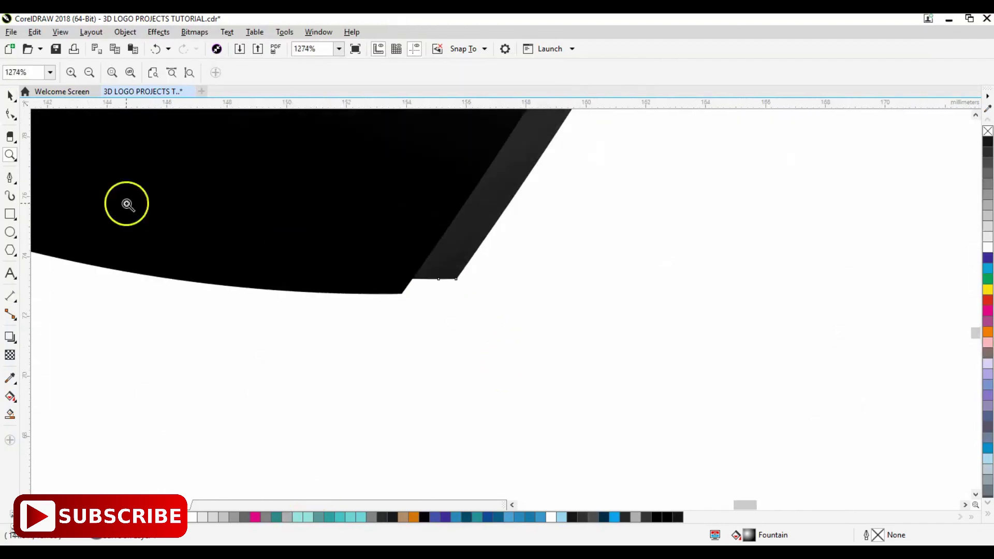
{"action": "left_click_drag", "start_coordinate": [434, 283], "coordinate": [403, 294]}
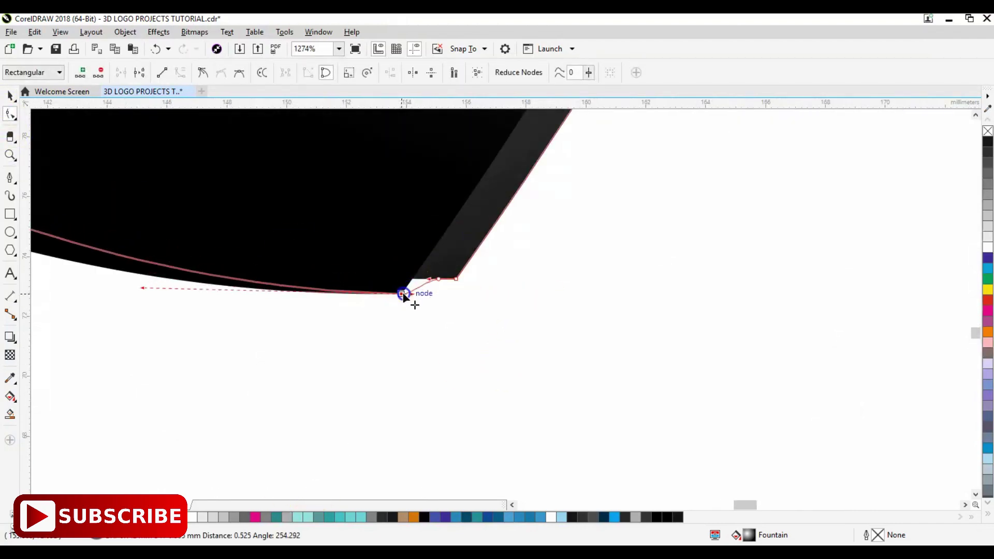
{"action": "left_click", "coordinate": [427, 285]}
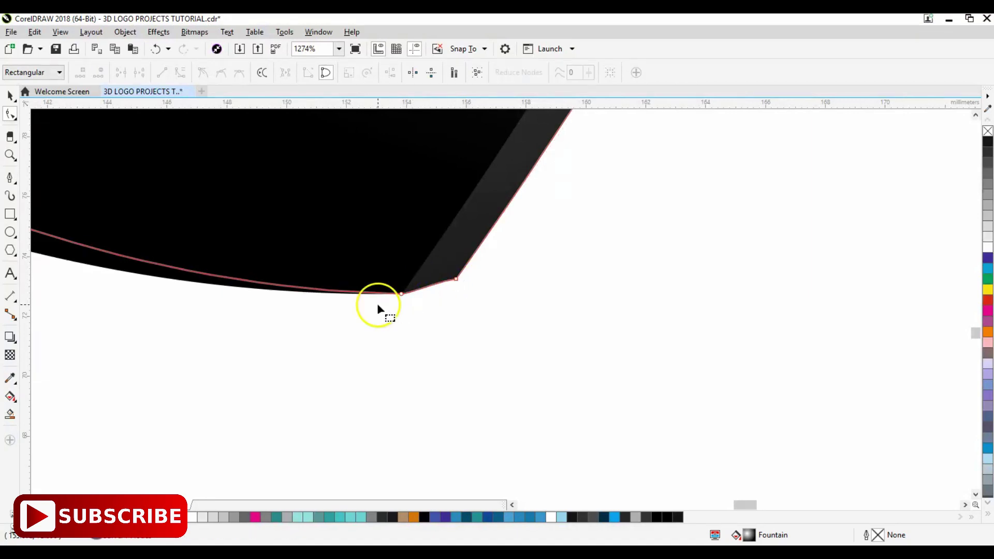
Step: Place the duplicate's right piece behind the original's right band, scale it to 103.3% and offset it slightly right and down
{"action": "scroll", "coordinate": [378, 305], "scroll_direction": "down", "scroll_amount": 3}
{"action": "left_click", "coordinate": [10, 155]}
{"action": "left_click", "coordinate": [426, 159]}
{"action": "scroll", "coordinate": [456, 217], "scroll_direction": "down", "scroll_amount": 1}
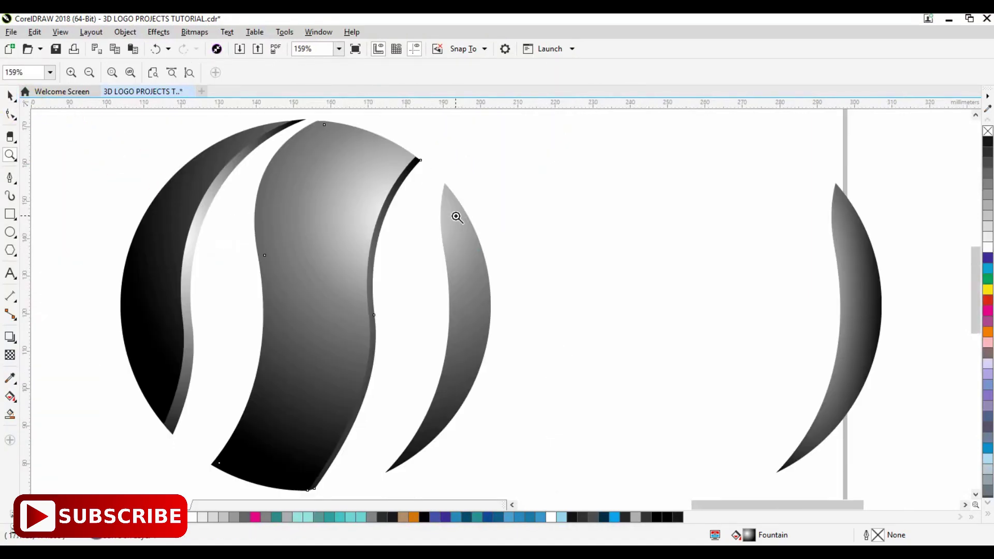
{"action": "key", "text": "space"}
{"action": "left_click_drag", "start_coordinate": [488, 269], "coordinate": [472, 308]}
{"action": "left_click_drag", "start_coordinate": [492, 177], "coordinate": [519, 169]}
{"action": "key", "text": "shift+Page_Down"}
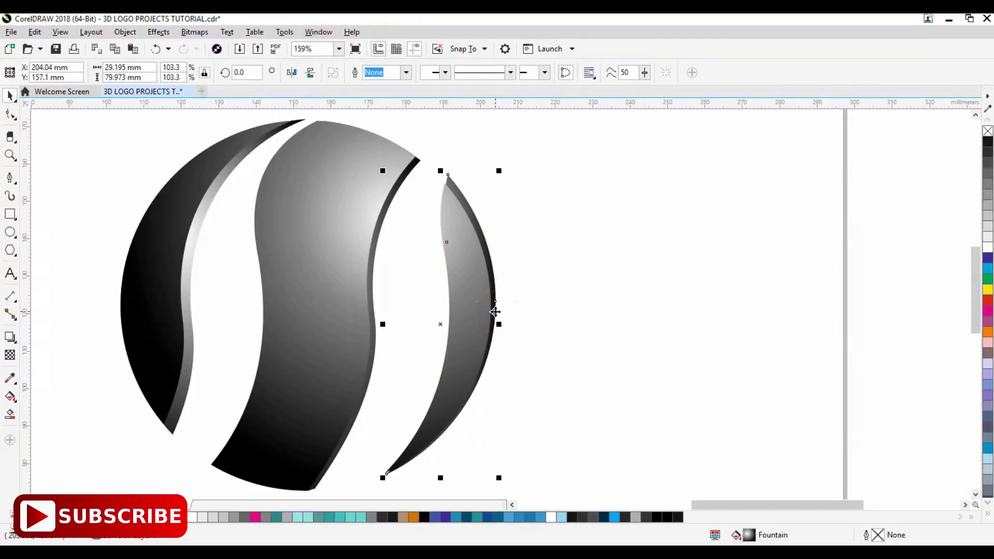
{"action": "left_click_drag", "start_coordinate": [494, 321], "coordinate": [501, 326]}
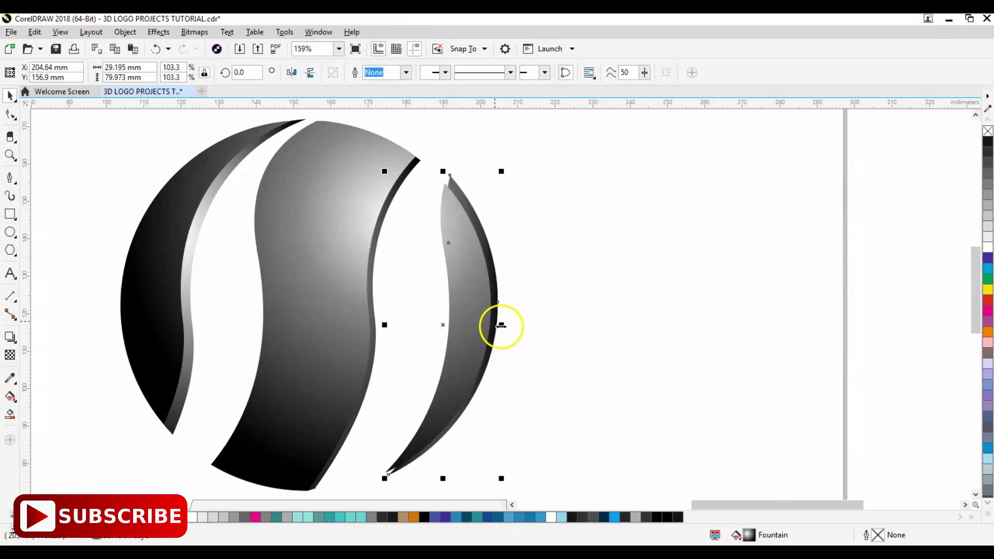
Step: Add a node near the right back piece's lower tip and align it with the front band's bottom corner
{"action": "key", "text": "z"}
{"action": "left_click", "coordinate": [395, 472]}
{"action": "left_click", "coordinate": [492, 318]}
{"action": "left_click", "coordinate": [10, 115]}
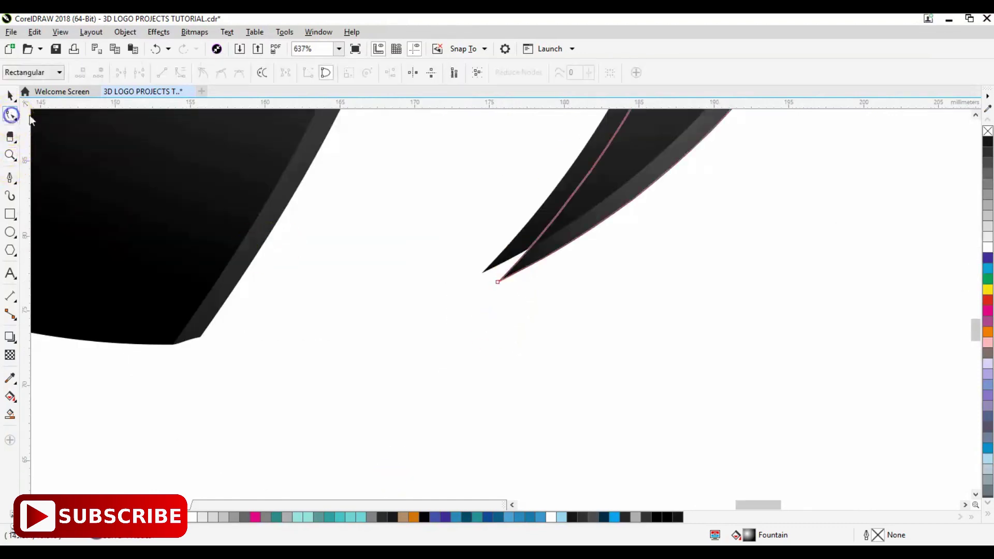
{"action": "left_click_drag", "start_coordinate": [514, 271], "coordinate": [490, 275]}
{"action": "double_click", "coordinate": [512, 275]}
{"action": "double_click", "coordinate": [497, 280]}
{"action": "key", "text": "ctrl+z"}
Step: Add a node near the right back piece's upper tip and snap it to the front band's top corner
{"action": "key", "text": "F4"}
{"action": "key", "text": "z"}
{"action": "left_click", "coordinate": [647, 178]}
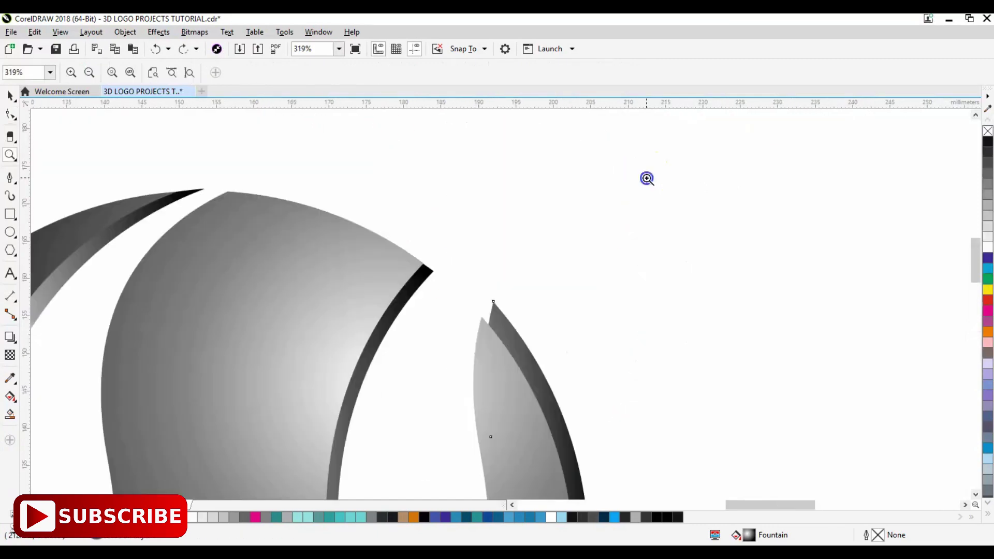
{"action": "left_click", "coordinate": [542, 302]}
{"action": "key", "text": "F10"}
{"action": "left_click", "coordinate": [400, 329]}
{"action": "left_click", "coordinate": [381, 337]}
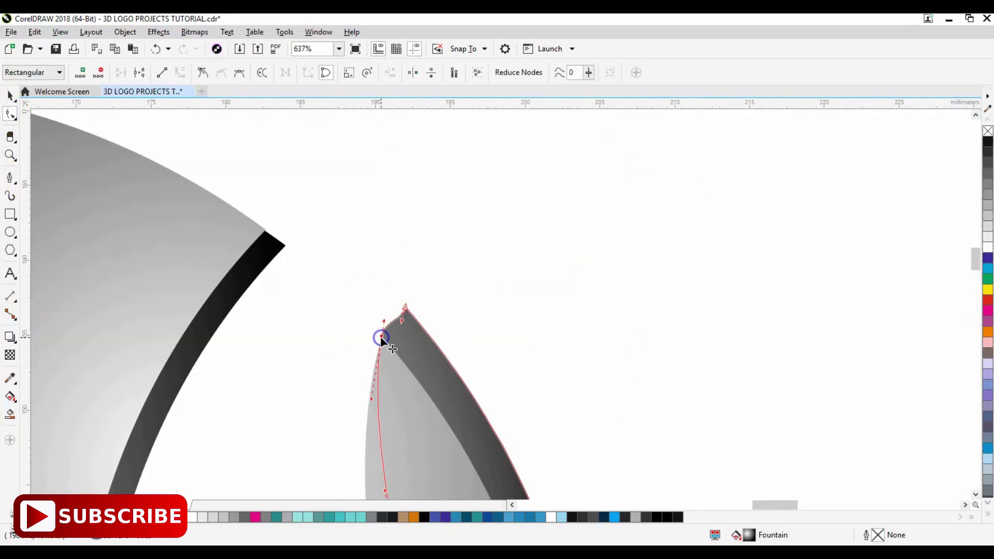
{"action": "left_click", "coordinate": [11, 96]}
{"action": "left_click", "coordinate": [278, 137]}
{"action": "key", "text": "F4"}
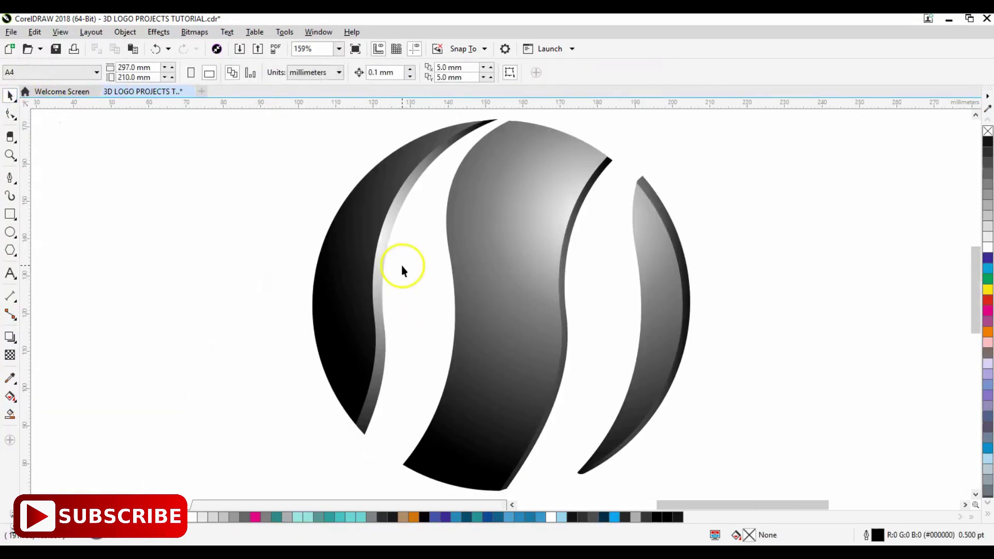
{"action": "left_click", "coordinate": [666, 298]}
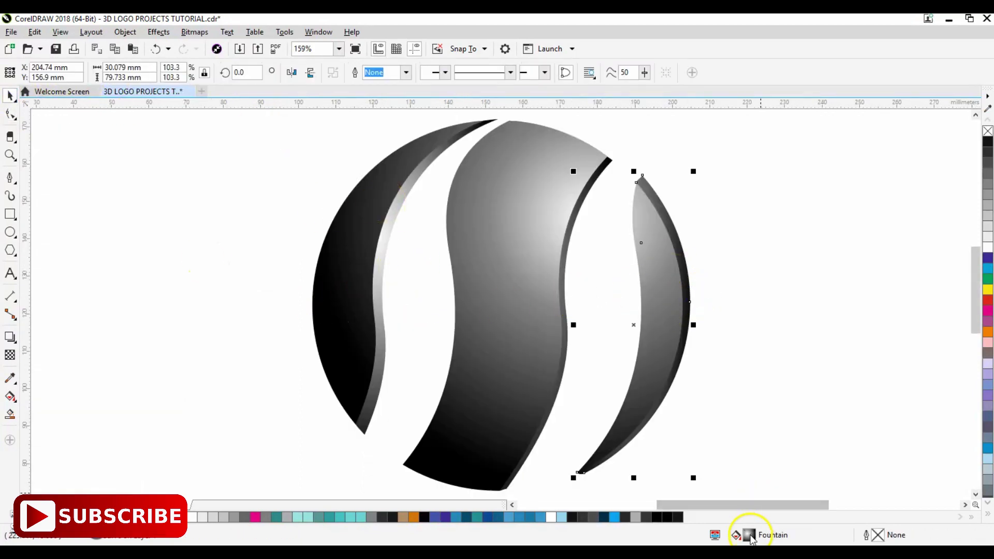
{"action": "double_click", "coordinate": [749, 535]}
{"action": "left_click_drag", "start_coordinate": [529, 171], "coordinate": [291, 184]}
{"action": "left_click", "coordinate": [458, 394]}
{"action": "left_click", "coordinate": [593, 283]}
{"action": "left_click", "coordinate": [683, 260]}
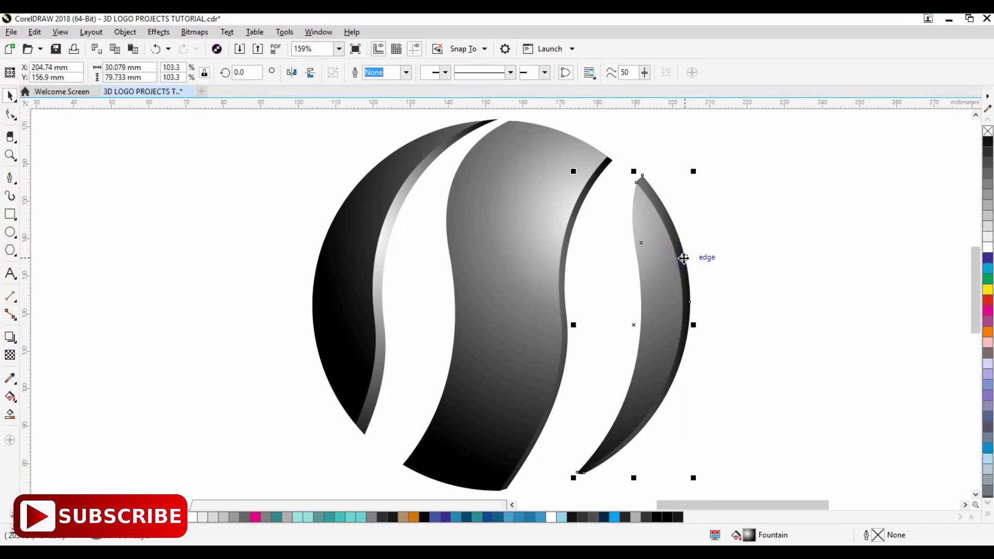
Step: Break the combined front shape apart into three separate bands, each with its own gradient
{"action": "left_click", "coordinate": [532, 259]}
{"action": "right_click", "coordinate": [648, 352]}
{"action": "left_click", "coordinate": [641, 219]}
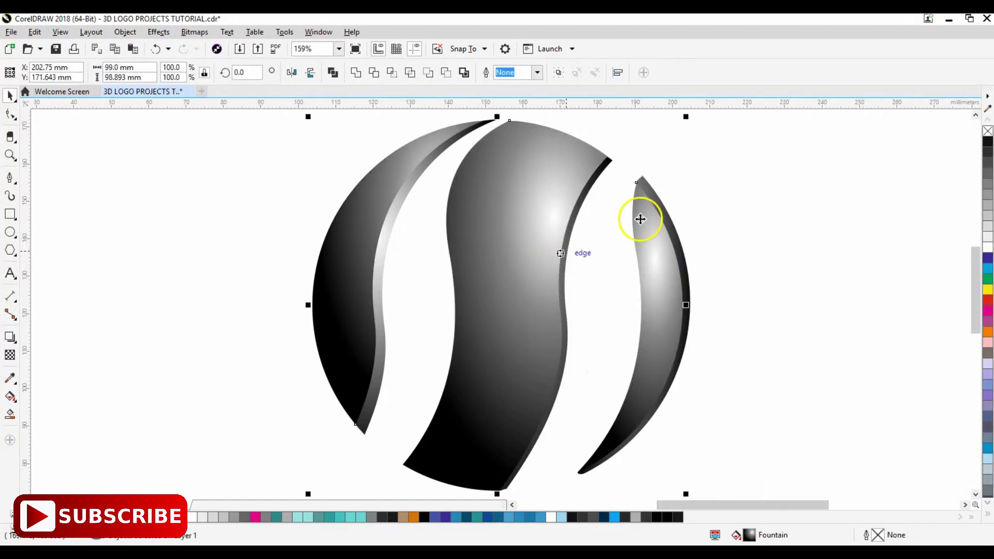
{"action": "key", "text": "F3"}
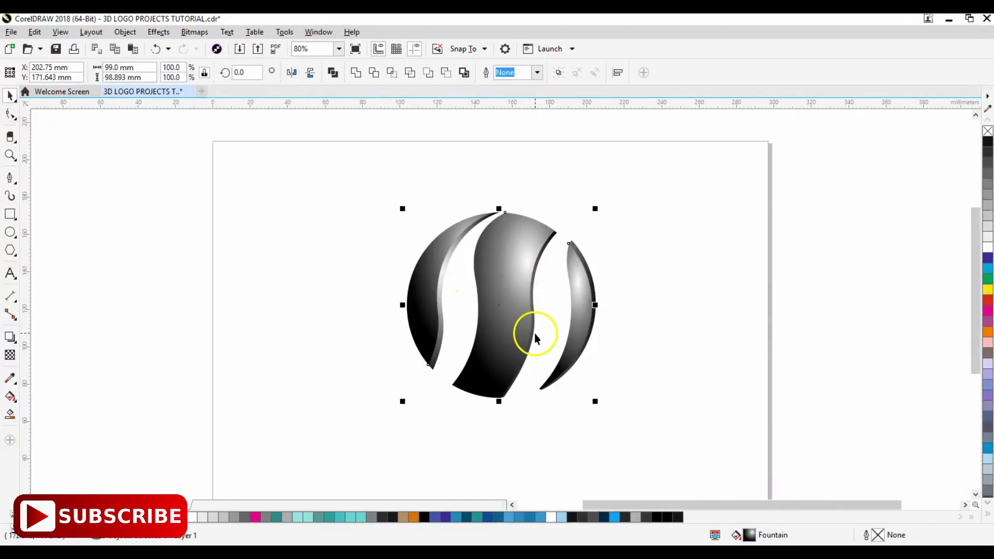
{"action": "left_click", "coordinate": [548, 244]}
{"action": "left_click_drag", "start_coordinate": [595, 208], "coordinate": [630, 253]}
{"action": "key", "text": "ctrl+z"}
Step: Select all pieces of the sphere and rotate them together clockwise to an angle of 333.78°
{"action": "left_click_drag", "start_coordinate": [326, 177], "coordinate": [655, 436]}
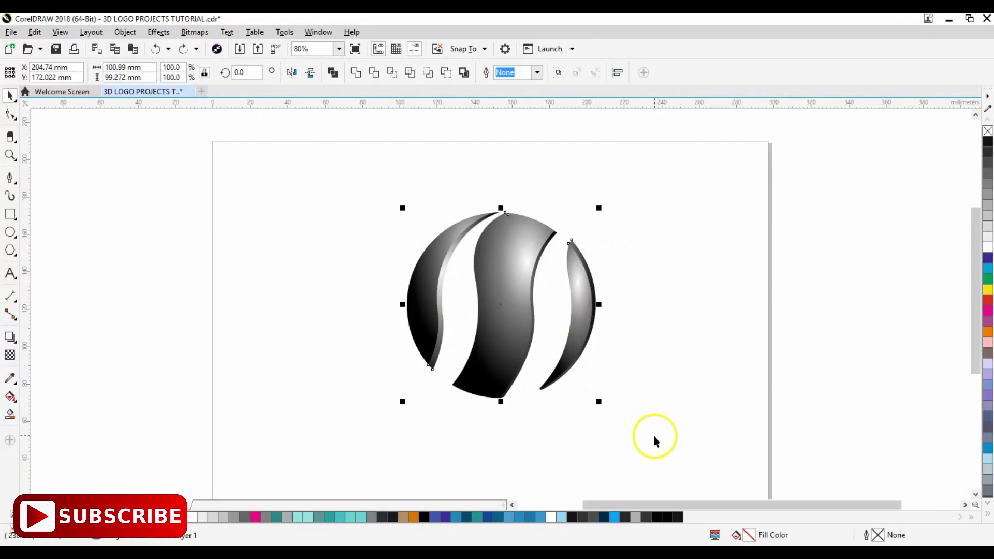
{"action": "left_click_drag", "start_coordinate": [599, 221], "coordinate": [634, 243]}
{"action": "left_click", "coordinate": [613, 221]}
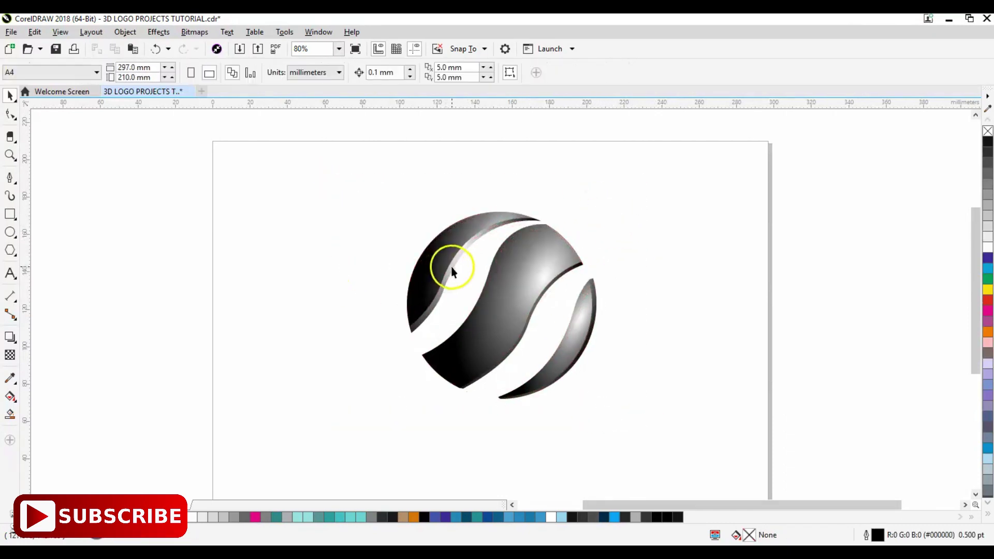
Step: Edit the upper-left front band's fountain fill, moving its highlight from the upper tip towards the middle of the band
{"action": "left_click", "coordinate": [452, 269]}
{"action": "left_click", "coordinate": [384, 332]}
{"action": "left_click", "coordinate": [532, 244]}
{"action": "left_click", "coordinate": [351, 378]}
{"action": "left_click", "coordinate": [420, 264]}
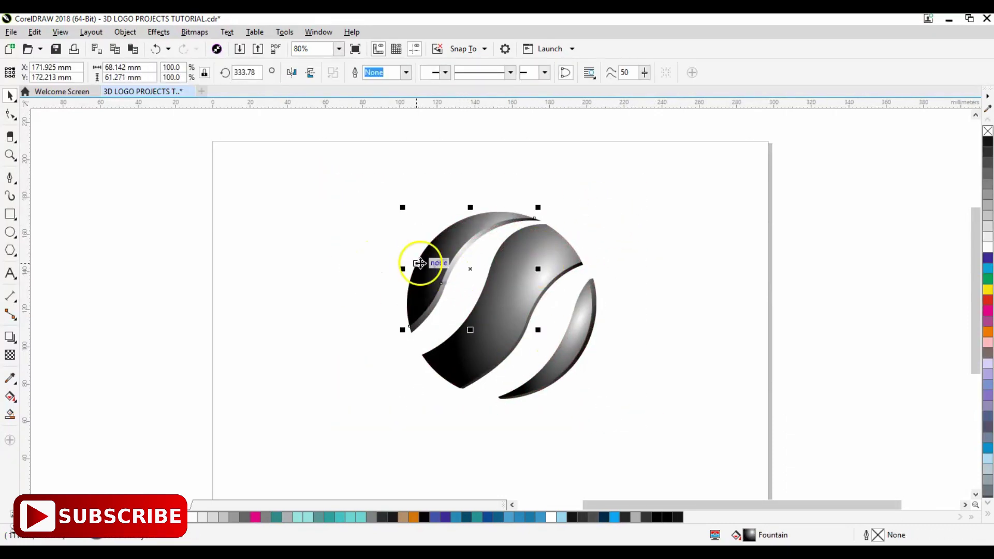
{"action": "double_click", "coordinate": [751, 536]}
{"action": "left_click_drag", "start_coordinate": [512, 168], "coordinate": [927, 164]}
{"action": "left_click_drag", "start_coordinate": [746, 235], "coordinate": [739, 230]}
{"action": "left_click_drag", "start_coordinate": [890, 168], "coordinate": [781, 128]}
{"action": "left_click", "coordinate": [936, 343]}
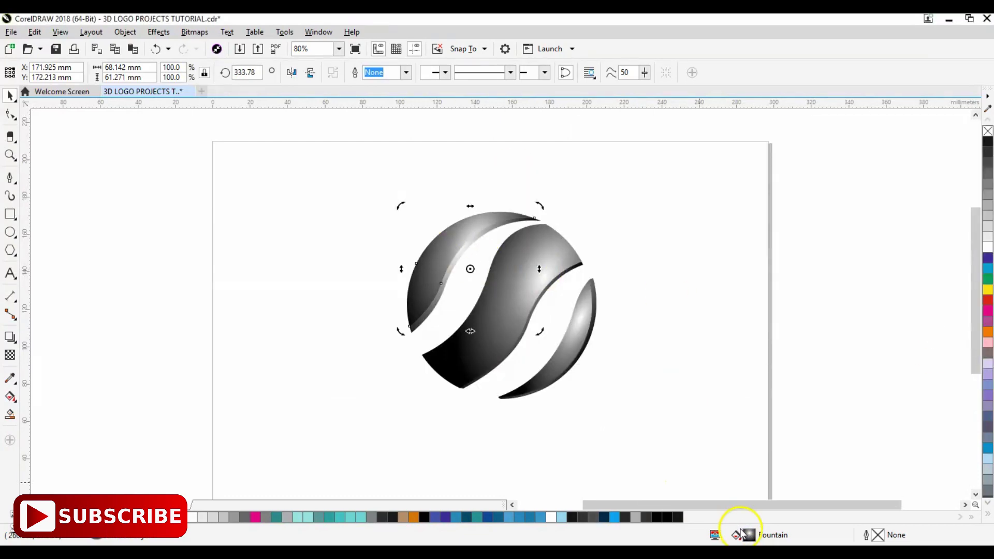
Step: Move the middle front band's gradient highlight to the centre of the band
{"action": "left_click", "coordinate": [517, 290]}
{"action": "left_click", "coordinate": [590, 357]}
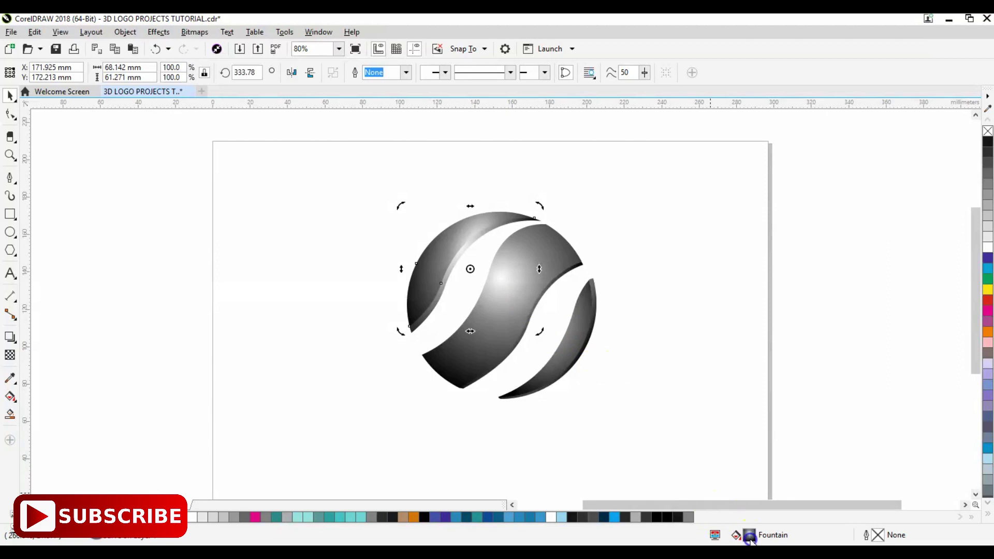
{"action": "left_click", "coordinate": [34, 116]}
Step: Reposition the right front band's elliptical gradient highlight to X 20.0% and Y 14.0%
{"action": "left_click", "coordinate": [576, 345]}
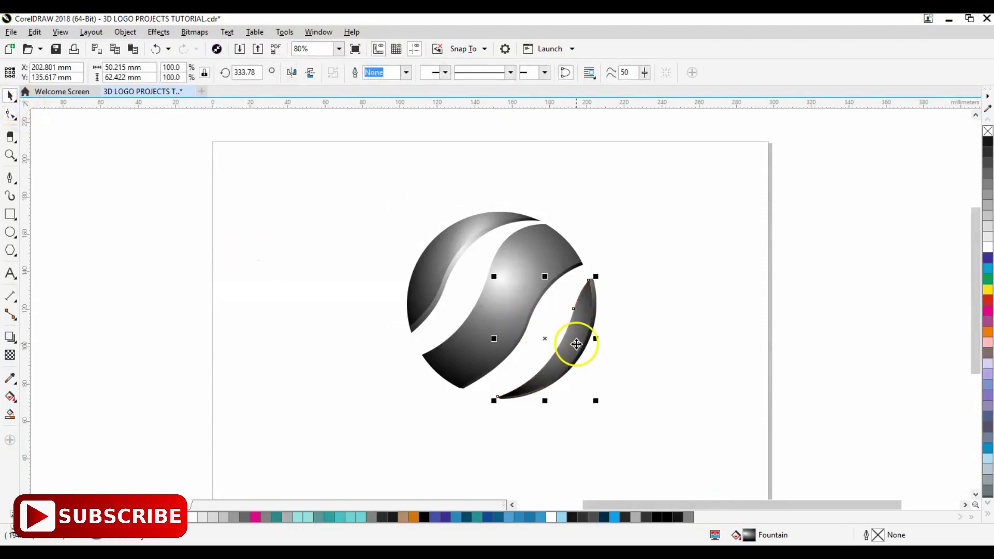
{"action": "double_click", "coordinate": [751, 534]}
{"action": "left_click_drag", "start_coordinate": [501, 173], "coordinate": [932, 180]}
{"action": "left_click", "coordinate": [768, 249]}
{"action": "left_click", "coordinate": [774, 255]}
{"action": "left_click", "coordinate": [779, 254]}
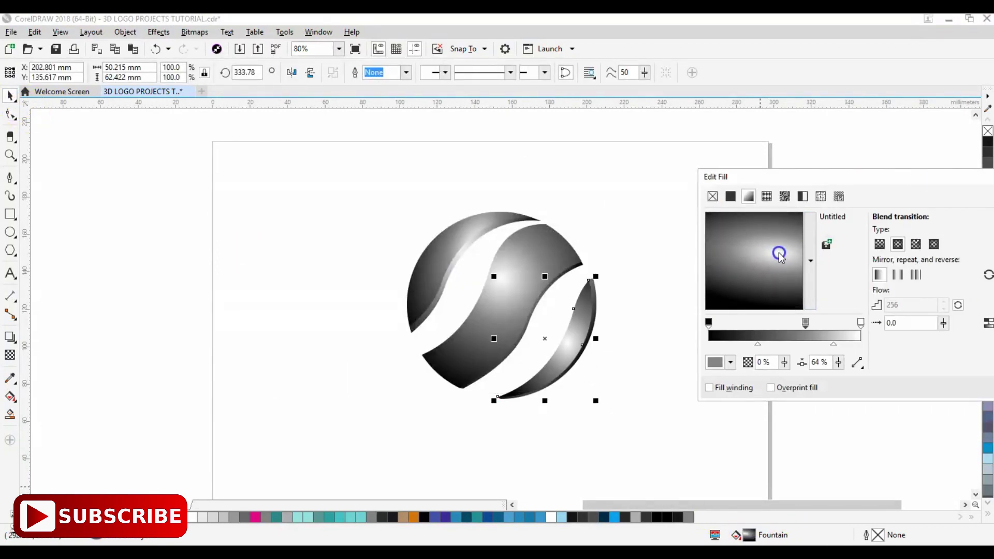
{"action": "left_click_drag", "start_coordinate": [890, 178], "coordinate": [596, 217]}
{"action": "left_click", "coordinate": [783, 310]}
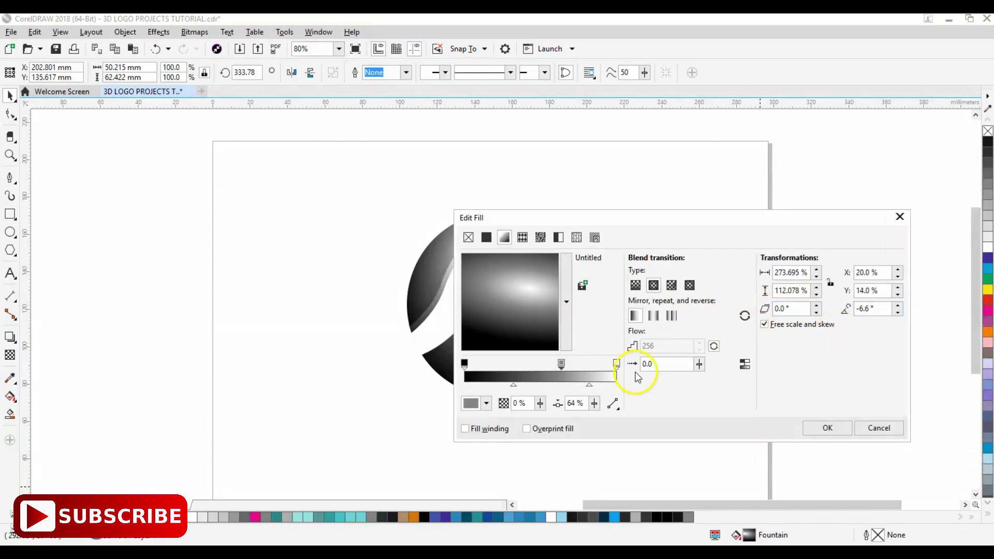
{"action": "left_click", "coordinate": [827, 427]}
Step: Change the upper-left back piece's fountain fill to a linear type with repeat and mirror
{"action": "double_click", "coordinate": [747, 535]}
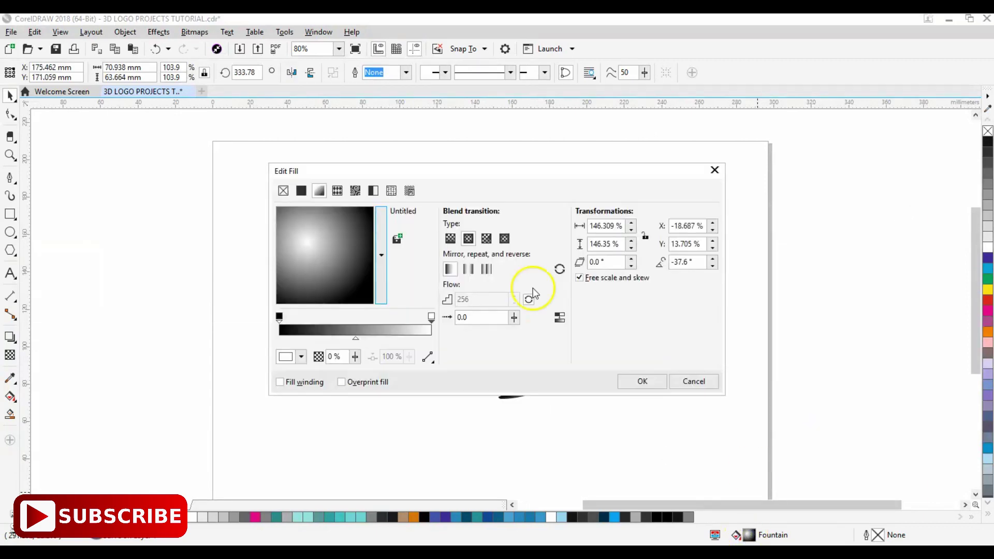
{"action": "left_click", "coordinate": [450, 237]}
{"action": "left_click_drag", "start_coordinate": [426, 170], "coordinate": [767, 143]}
{"action": "left_click", "coordinate": [806, 210]}
{"action": "left_click", "coordinate": [788, 210]}
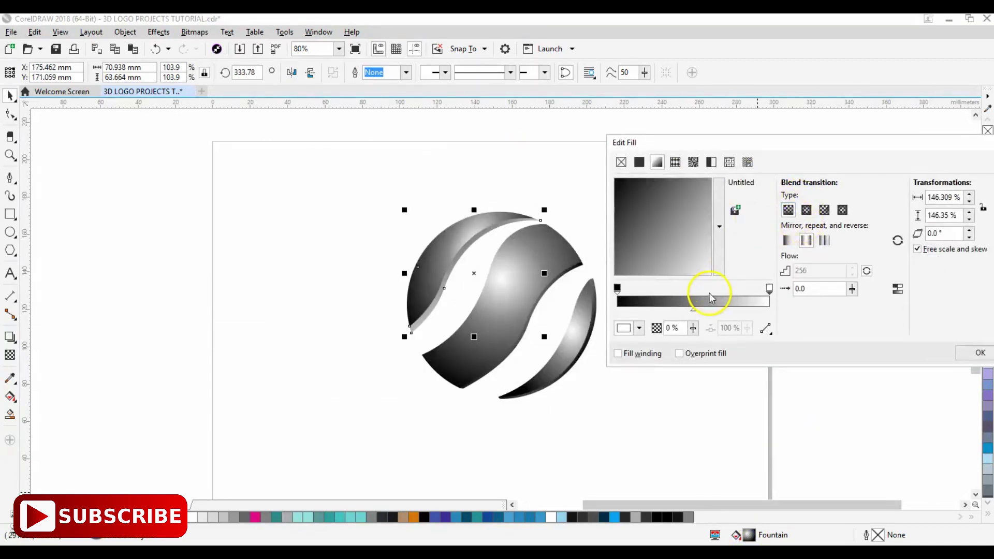
Step: Add a white stop at 58% to the back piece's gradient and make its end stop black
{"action": "left_click", "coordinate": [629, 332]}
{"action": "mouse_move", "coordinate": [627, 397]}
{"action": "left_mouse_down"}
{"action": "mouse_move", "coordinate": [600, 378]}
{"action": "mouse_move", "coordinate": [613, 385]}
{"action": "left_mouse_up"}
{"action": "left_click", "coordinate": [770, 287]}
{"action": "left_click", "coordinate": [638, 327]}
{"action": "left_click", "coordinate": [628, 420]}
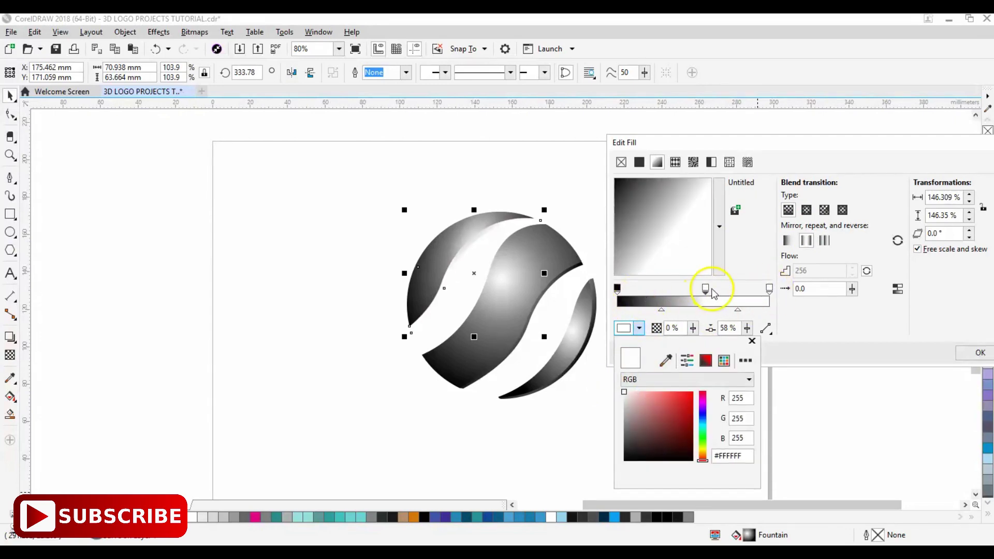
{"action": "left_click", "coordinate": [770, 288]}
{"action": "left_click", "coordinate": [639, 328]}
{"action": "left_click", "coordinate": [666, 360]}
Step: Rotate the back piece's linear gradient to 50.7°, centre the white stop, adjust the midpoints and apply the fill
{"action": "left_click", "coordinate": [618, 288]}
{"action": "left_click_drag", "start_coordinate": [642, 205], "coordinate": [695, 191]}
{"action": "left_click_drag", "start_coordinate": [805, 143], "coordinate": [643, 140]}
{"action": "left_click_drag", "start_coordinate": [543, 286], "coordinate": [533, 289]}
{"action": "left_click_drag", "start_coordinate": [640, 140], "coordinate": [806, 239]}
{"action": "left_click_drag", "start_coordinate": [736, 407], "coordinate": [721, 405]}
{"action": "mouse_move", "coordinate": [660, 407]}
{"action": "left_mouse_down"}
{"action": "mouse_move", "coordinate": [679, 407]}
{"action": "mouse_move", "coordinate": [665, 407]}
{"action": "left_mouse_up"}
{"action": "left_click_drag", "start_coordinate": [721, 407], "coordinate": [736, 408]}
{"action": "left_click", "coordinate": [623, 385]}
{"action": "left_click_drag", "start_coordinate": [752, 239], "coordinate": [390, 218]}
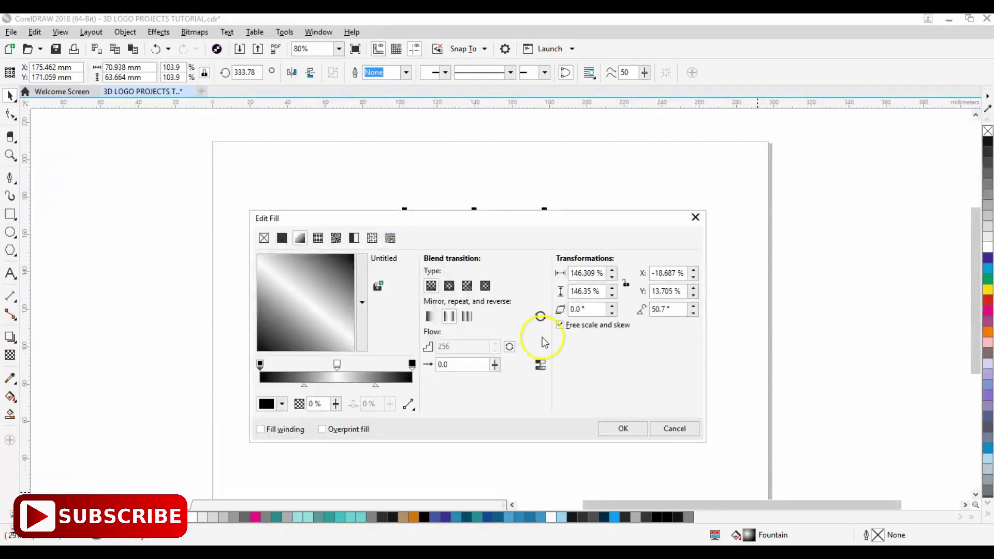
{"action": "left_click", "coordinate": [623, 429]}
Step: Give the middle and right back pieces the same gradient fill, and darken the edge shading of all three back pieces
{"action": "left_click", "coordinate": [428, 304]}
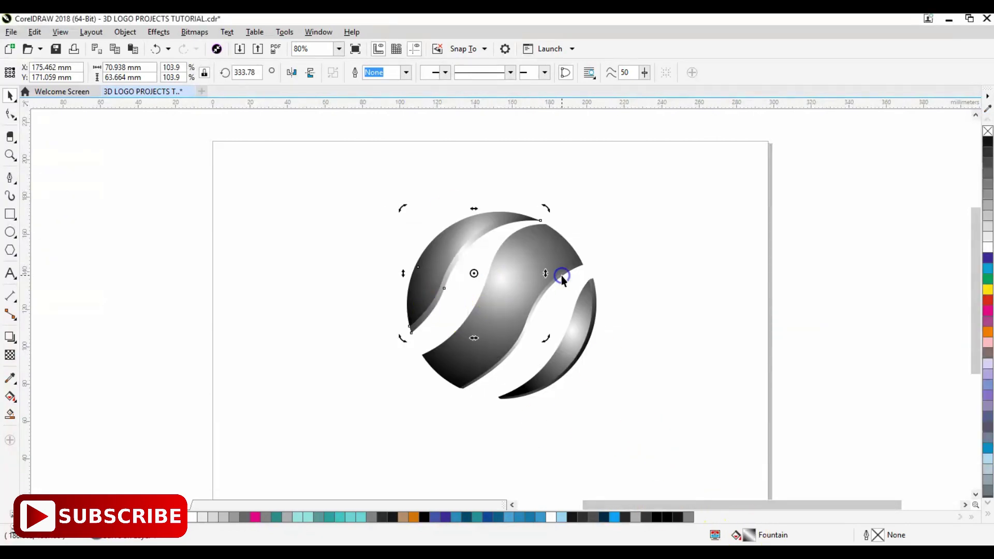
{"action": "left_click", "coordinate": [292, 365]}
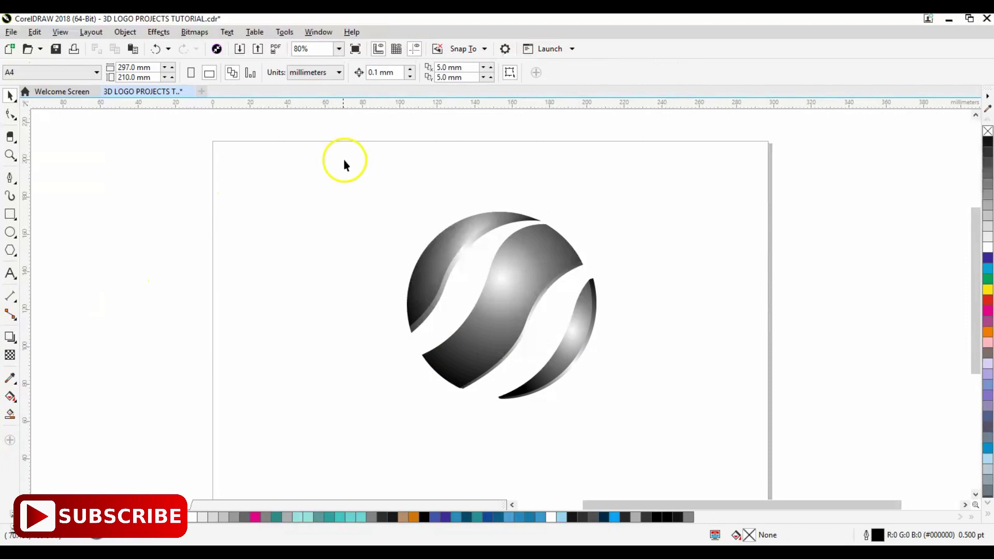
{"action": "left_click", "coordinate": [456, 248]}
{"action": "left_click", "coordinate": [558, 266], "text": "shift"}
{"action": "left_click", "coordinate": [572, 329], "text": "shift"}
{"action": "key", "text": "Delete"}
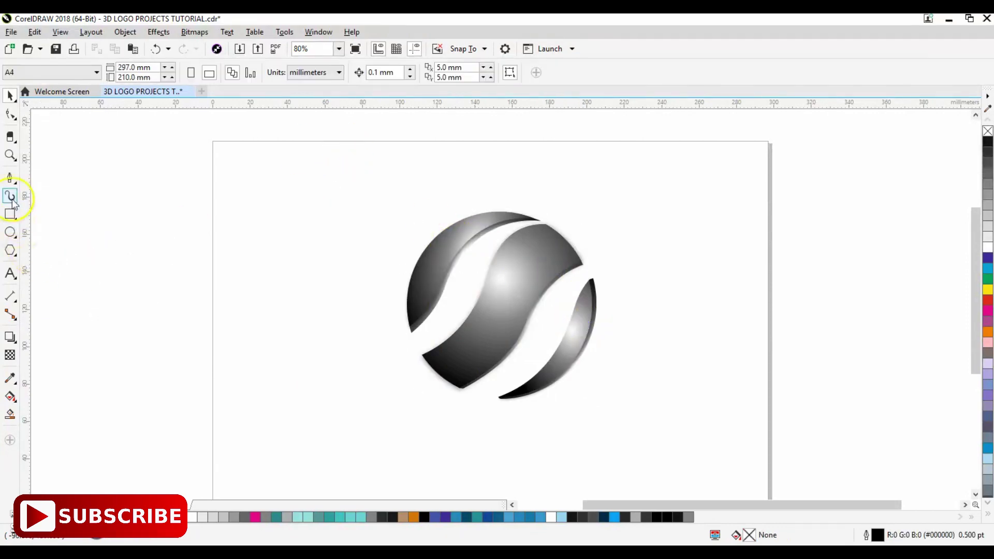
Step: Add a page-sized 297 × 210 mm background rectangle and give it an elliptical fountain fill
{"action": "double_click", "coordinate": [10, 215]}
{"action": "double_click", "coordinate": [750, 536]}
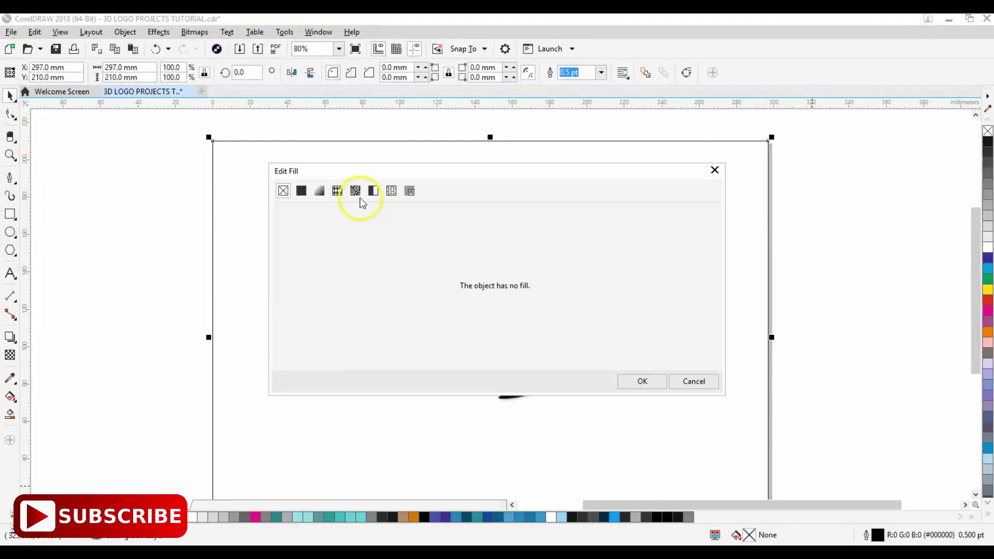
{"action": "left_click", "coordinate": [320, 190]}
{"action": "left_click", "coordinate": [468, 239]}
Step: Set the background gradient's outer colour to light grey, apply it, and scale the logo down at the page centre
{"action": "left_click", "coordinate": [299, 355]}
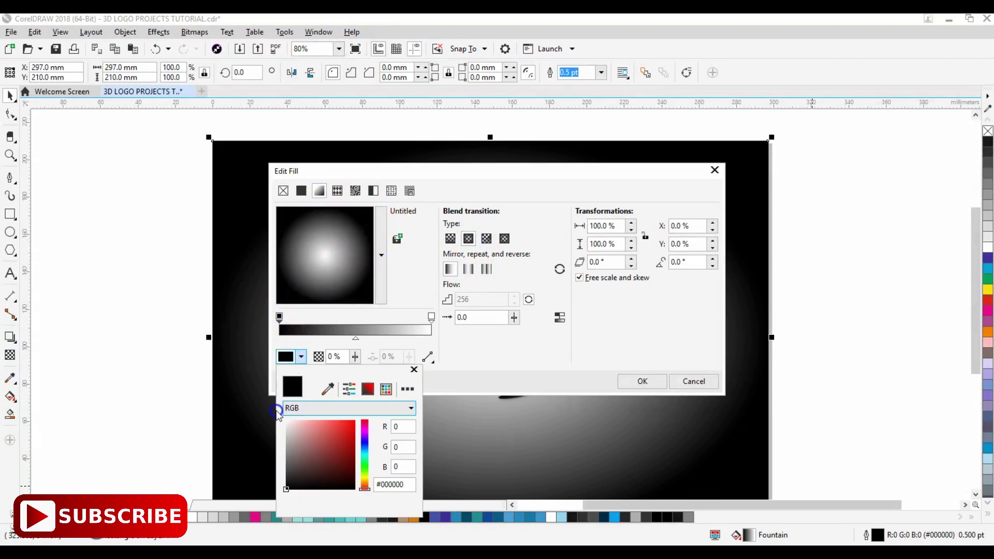
{"action": "mouse_move", "coordinate": [286, 430]}
{"action": "left_mouse_down"}
{"action": "mouse_move", "coordinate": [286, 439]}
{"action": "mouse_move", "coordinate": [282, 419]}
{"action": "left_mouse_up"}
{"action": "double_click", "coordinate": [390, 319]}
{"action": "left_click", "coordinate": [301, 356]}
{"action": "left_click", "coordinate": [647, 380]}
{"action": "left_click_drag", "start_coordinate": [160, 195], "coordinate": [569, 382]}
{"action": "key", "text": "ctrl+z"}
Step: Draw a 52 mm circle beside the logo and give it a linear fountain fill
{"action": "left_click", "coordinate": [14, 233]}
{"action": "left_click_drag", "start_coordinate": [258, 220], "coordinate": [345, 318]}
{"action": "left_click", "coordinate": [11, 397]}
{"action": "left_click", "coordinate": [45, 73]}
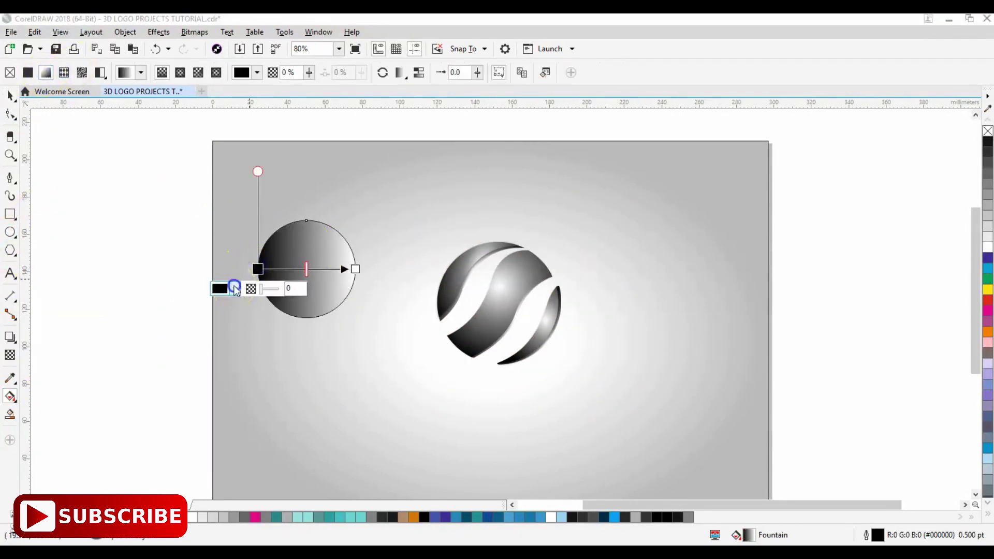
Step: Set the circle's gradient start colour to dark teal #023A3D and its end colour to blue #0095FF
{"action": "left_click", "coordinate": [236, 289]}
{"action": "left_click", "coordinate": [298, 385]}
{"action": "left_click", "coordinate": [286, 404]}
{"action": "left_click", "coordinate": [355, 269]}
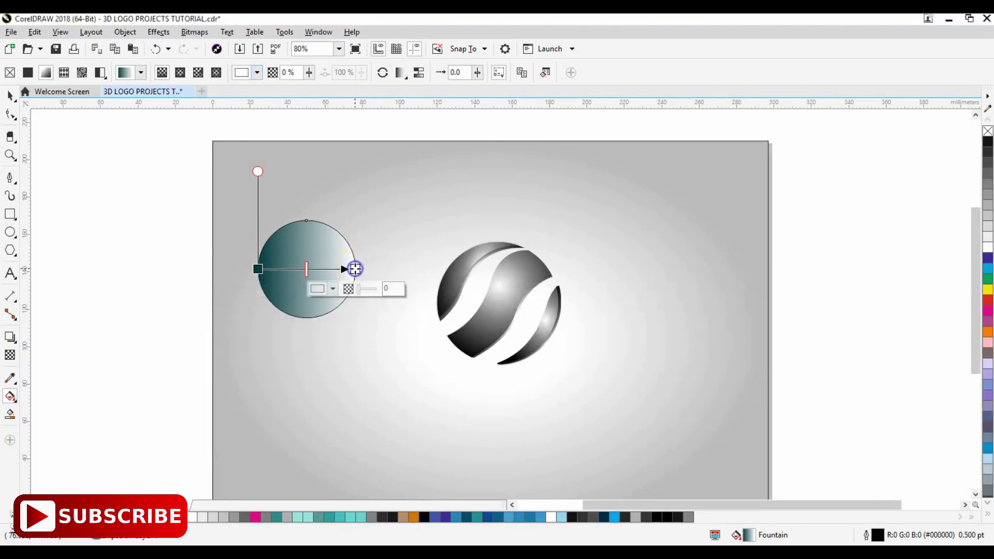
{"action": "left_click", "coordinate": [333, 289]}
{"action": "left_click", "coordinate": [396, 382]}
{"action": "left_click", "coordinate": [381, 364]}
{"action": "left_click_drag", "start_coordinate": [381, 364], "coordinate": [387, 351]}
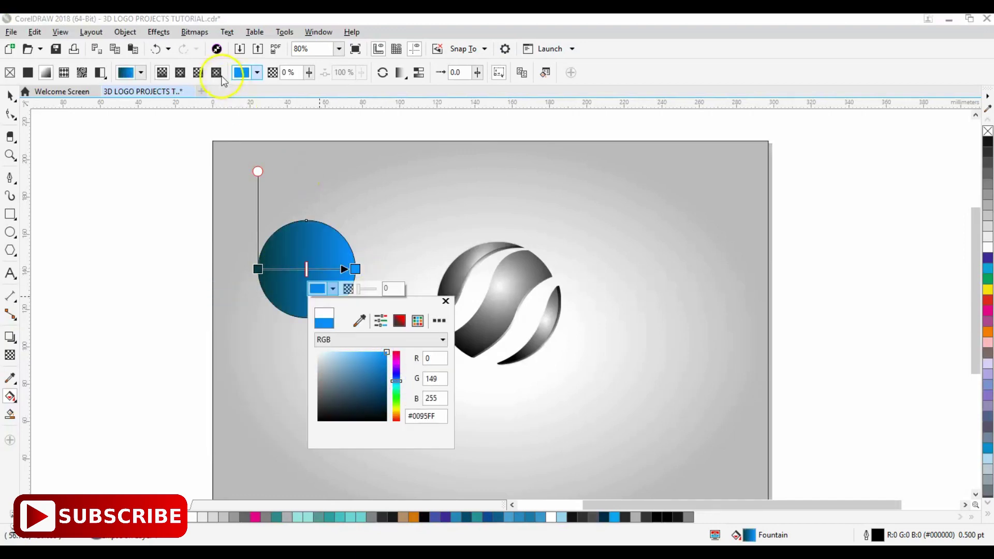
Step: Make the circle's gradient elliptical and shift its blue centre towards the circle's upper left
{"action": "left_click", "coordinate": [180, 73]}
{"action": "left_click_drag", "start_coordinate": [306, 270], "coordinate": [290, 255]}
{"action": "left_click", "coordinate": [256, 274]}
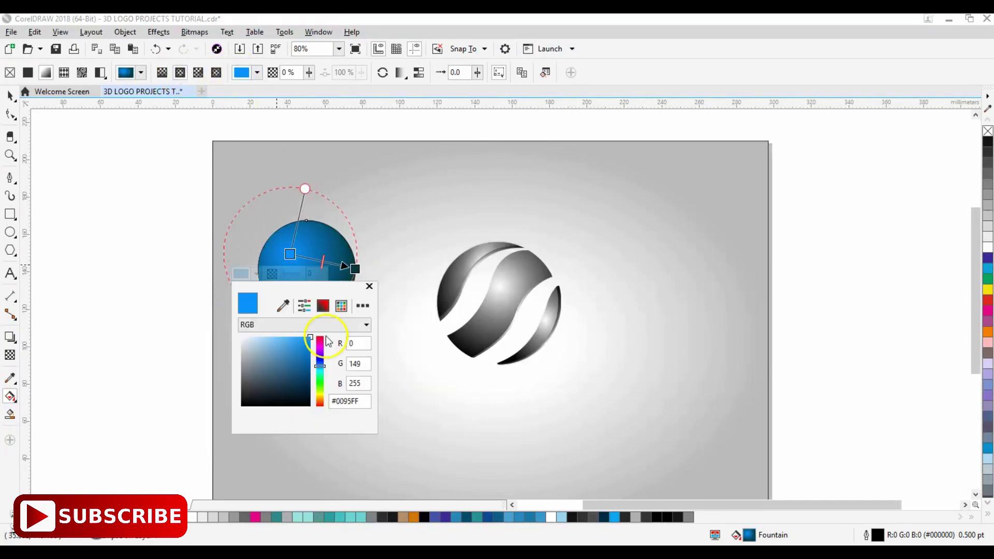
Step: Lighten the teal outer stop of the circle's gradient and remove the circle's outline
{"action": "left_click", "coordinate": [355, 269]}
{"action": "left_click", "coordinate": [322, 288]}
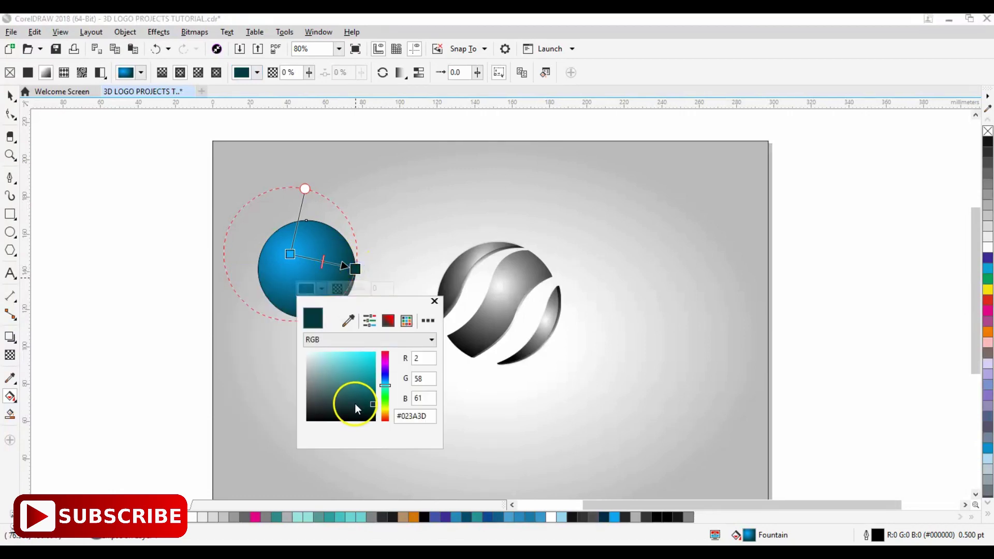
{"action": "left_click_drag", "start_coordinate": [355, 406], "coordinate": [376, 387]}
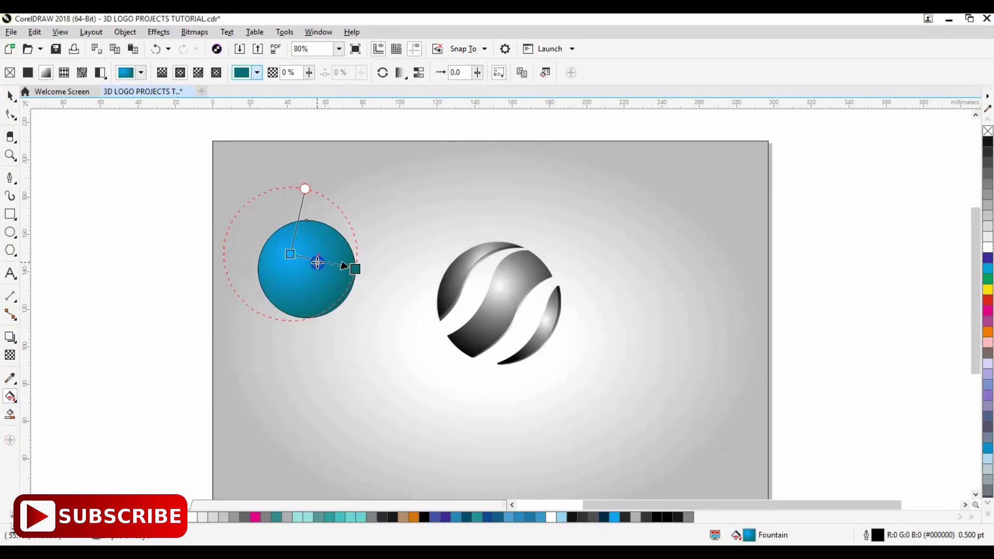
{"action": "key", "text": "space"}
{"action": "right_click", "coordinate": [988, 132]}
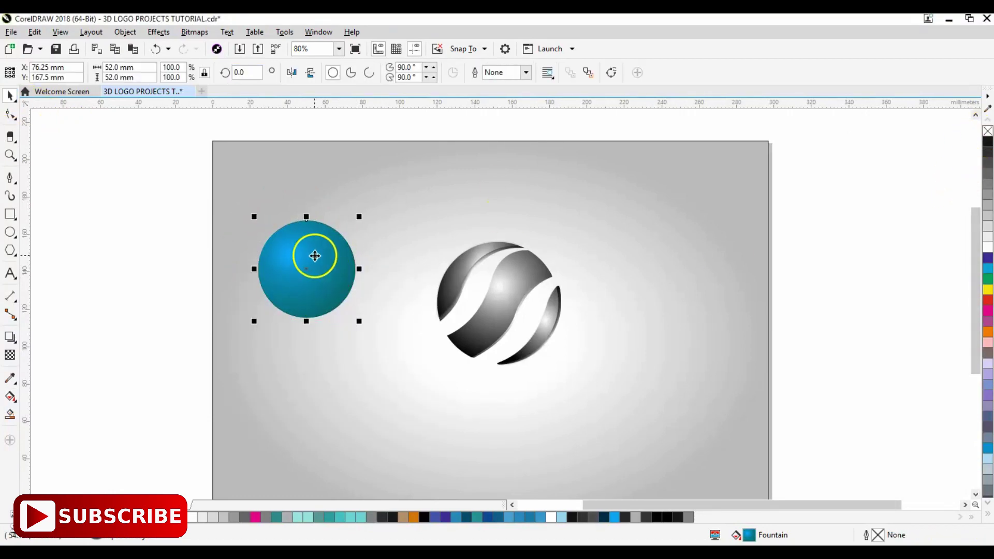
Step: Add a bright blue intermediate stop to the circle's fountain fill and shift the teal-side midpoint to 54%
{"action": "key", "text": "F11"}
{"action": "left_click_drag", "start_coordinate": [434, 169], "coordinate": [748, 162]}
{"action": "double_click", "coordinate": [696, 312]}
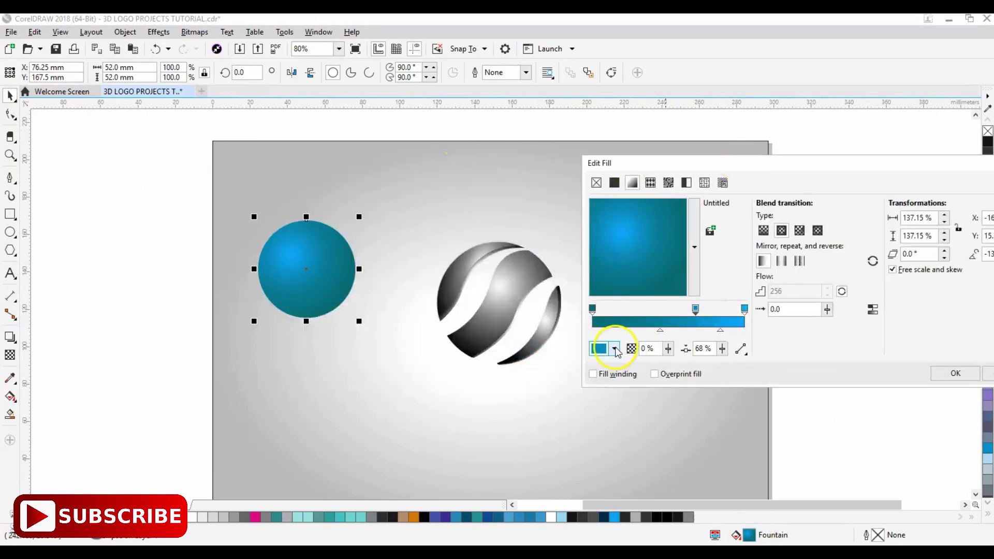
{"action": "left_click", "coordinate": [615, 348]}
{"action": "left_click_drag", "start_coordinate": [650, 427], "coordinate": [689, 386]}
{"action": "left_click", "coordinate": [744, 310]}
{"action": "left_click_drag", "start_coordinate": [654, 331], "coordinate": [644, 331]}
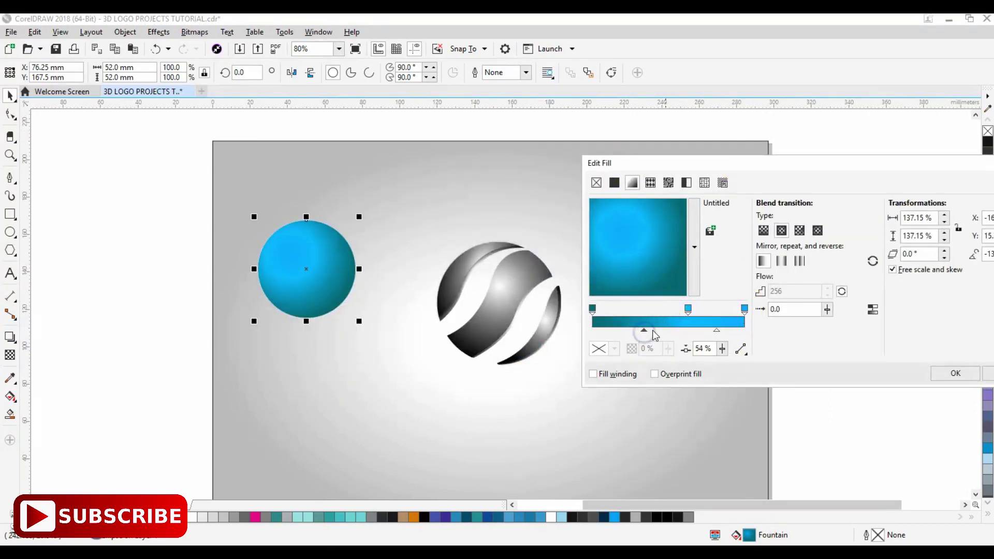
Step: Set the centre stop of the circle's gradient to white for a highlight and apply the fill
{"action": "left_click", "coordinate": [745, 309]}
{"action": "left_click", "coordinate": [614, 349]}
{"action": "left_click_drag", "start_coordinate": [610, 422], "coordinate": [588, 406]}
{"action": "left_click", "coordinate": [947, 375]}
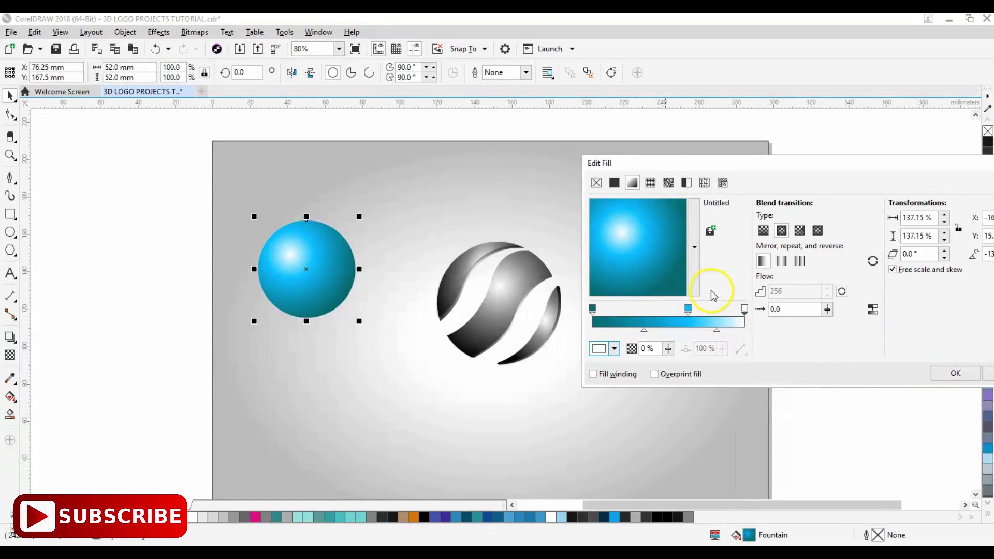
Step: Set the highlight-side midpoint of the circle's gradient to 46% and add a lower-right drop shadow with opacity 57 and feathering 4
{"action": "left_click_drag", "start_coordinate": [719, 330], "coordinate": [721, 331]}
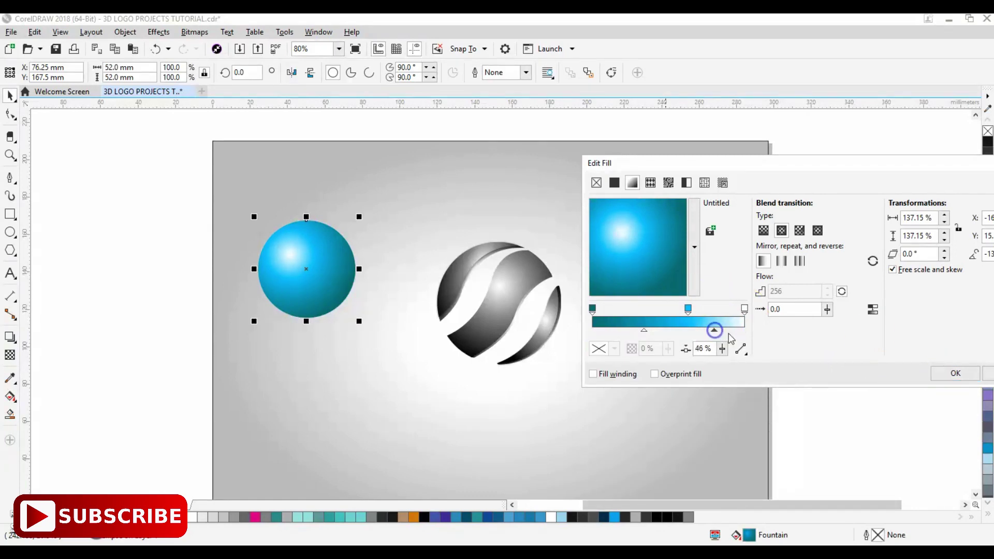
{"action": "key", "text": "Return"}
{"action": "left_click", "coordinate": [10, 337]}
{"action": "left_click_drag", "start_coordinate": [307, 270], "coordinate": [355, 321]}
{"action": "mouse_move", "coordinate": [409, 75]}
{"action": "left_mouse_down"}
{"action": "mouse_move", "coordinate": [368, 76]}
{"action": "mouse_move", "coordinate": [408, 77]}
{"action": "left_mouse_up"}
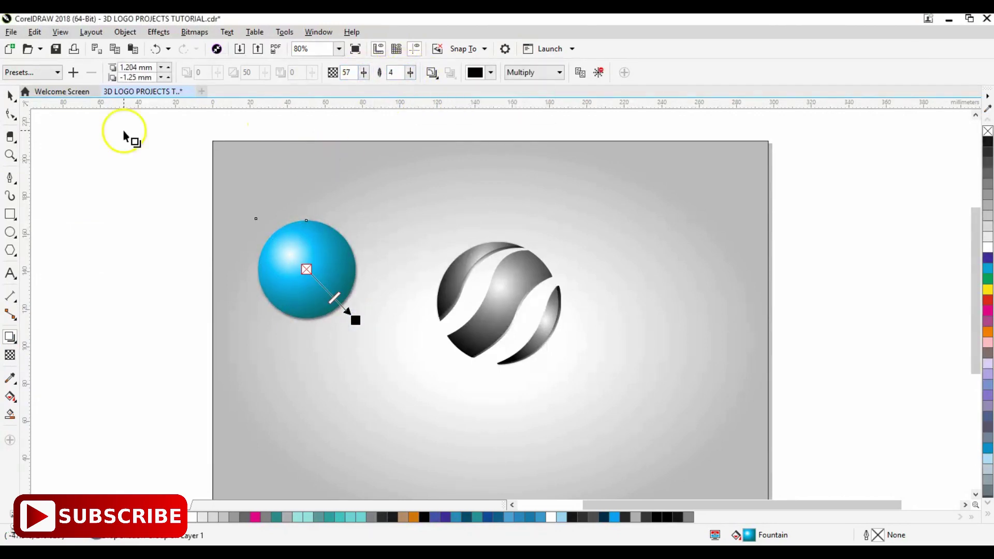
Step: Move the blue sphere into the centre of the grey bands, behind the middle band
{"action": "left_click", "coordinate": [10, 95]}
{"action": "left_click", "coordinate": [124, 135]}
{"action": "left_click_drag", "start_coordinate": [270, 271], "coordinate": [503, 302]}
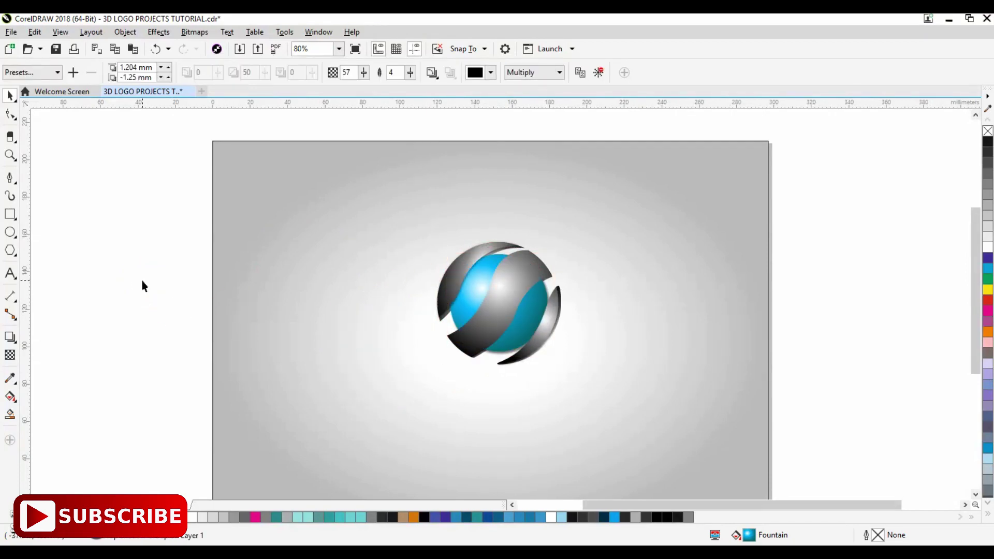
Step: Examine the lower-right band and its drop shadow up close against the blue sphere
{"action": "left_click", "coordinate": [548, 326]}
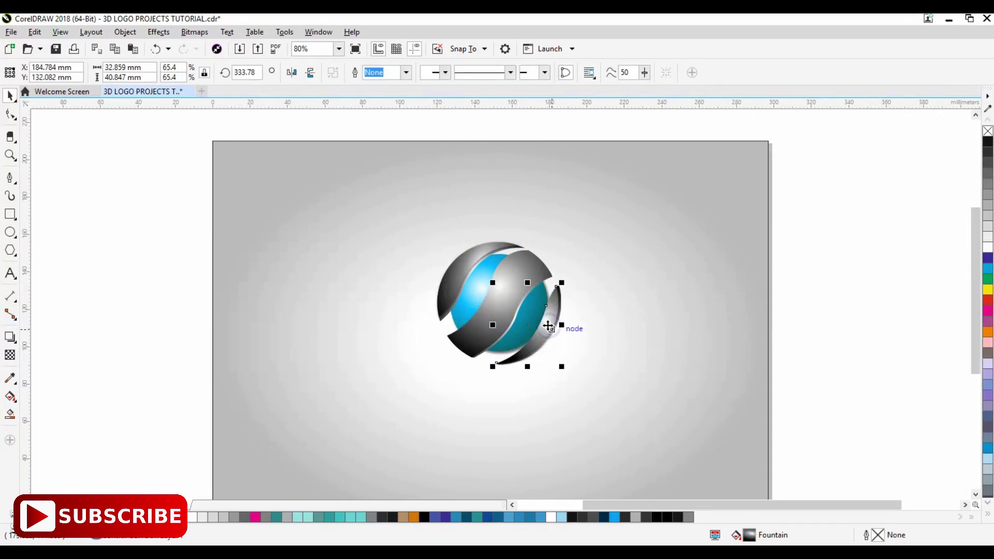
{"action": "left_click", "coordinate": [548, 326]}
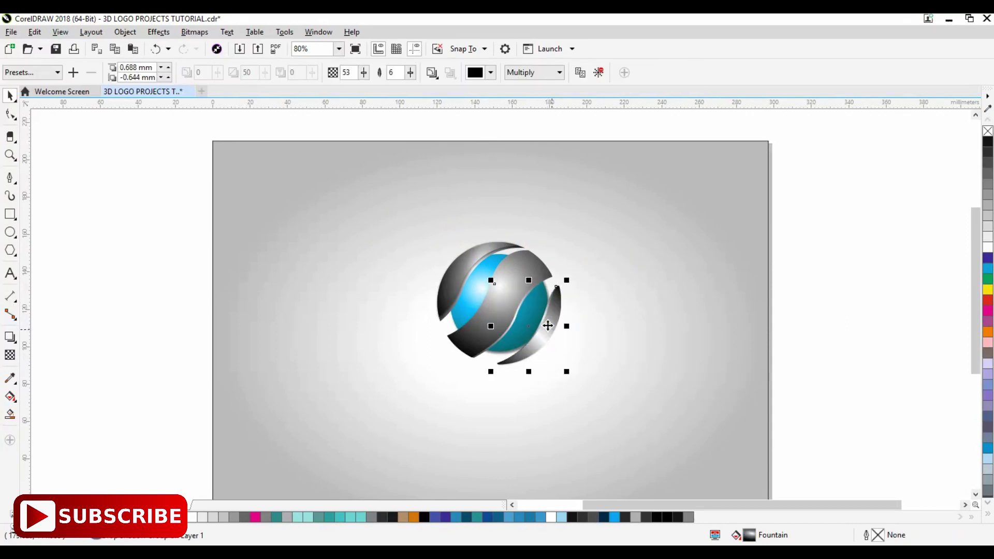
{"action": "key", "text": "z"}
{"action": "left_click", "coordinate": [558, 333]}
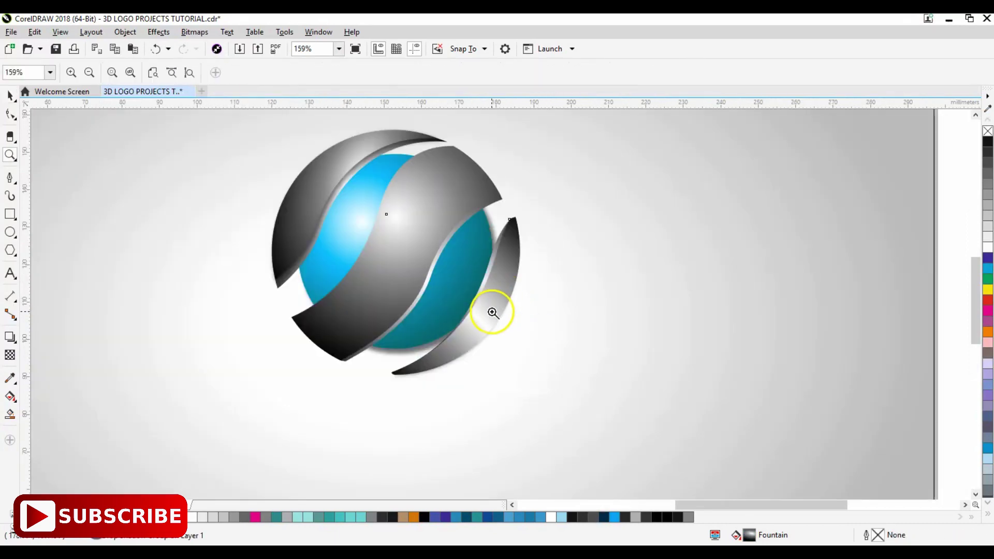
{"action": "key", "text": "space"}
{"action": "left_click", "coordinate": [522, 300]}
{"action": "left_click", "coordinate": [497, 306]}
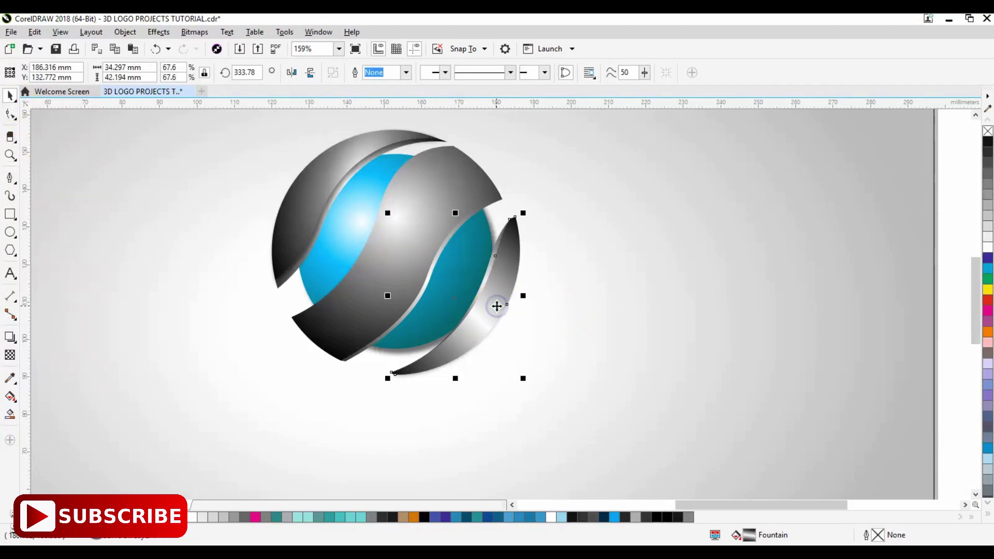
{"action": "left_click", "coordinate": [537, 291]}
{"action": "left_click", "coordinate": [497, 288]}
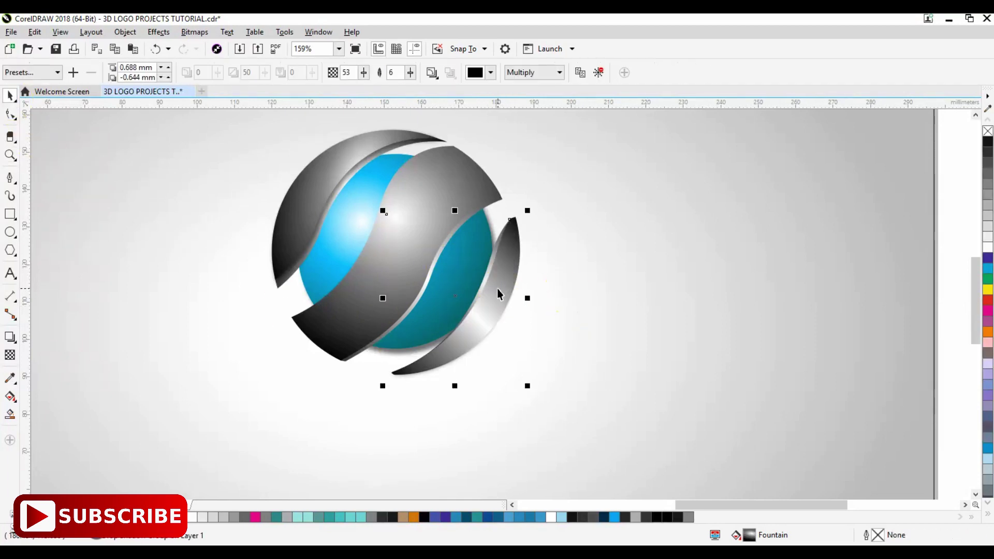
{"action": "left_click", "coordinate": [499, 296]}
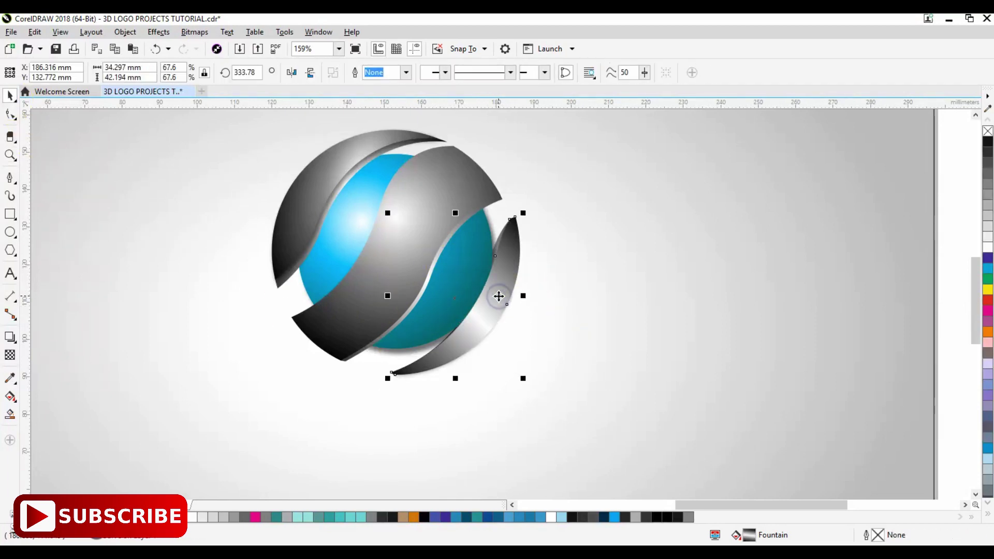
{"action": "left_click", "coordinate": [607, 270]}
{"action": "key", "text": "F4"}
Step: Reposition the blue sphere's drop shadow towards its lower right
{"action": "left_click", "coordinate": [544, 288]}
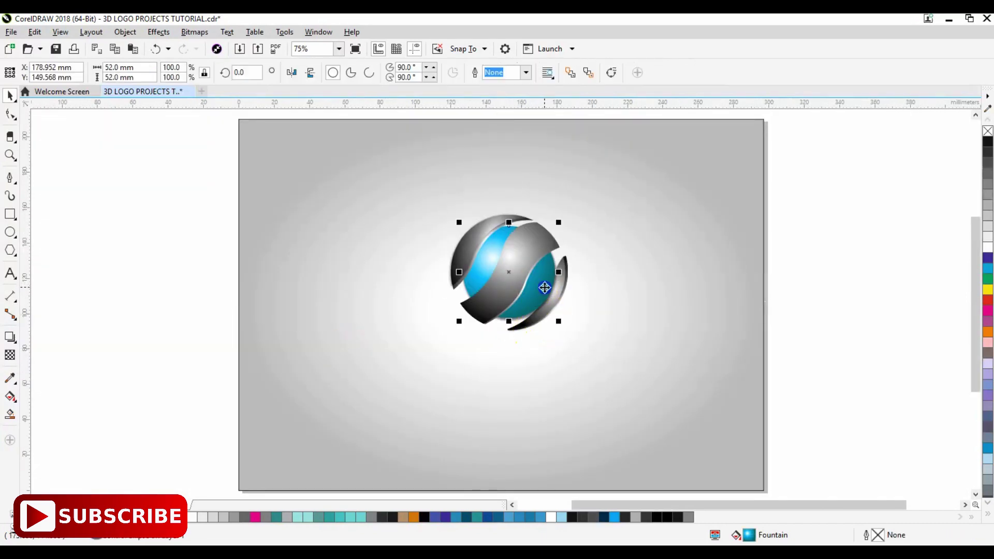
{"action": "left_click", "coordinate": [9, 338]}
{"action": "left_click", "coordinate": [556, 319]}
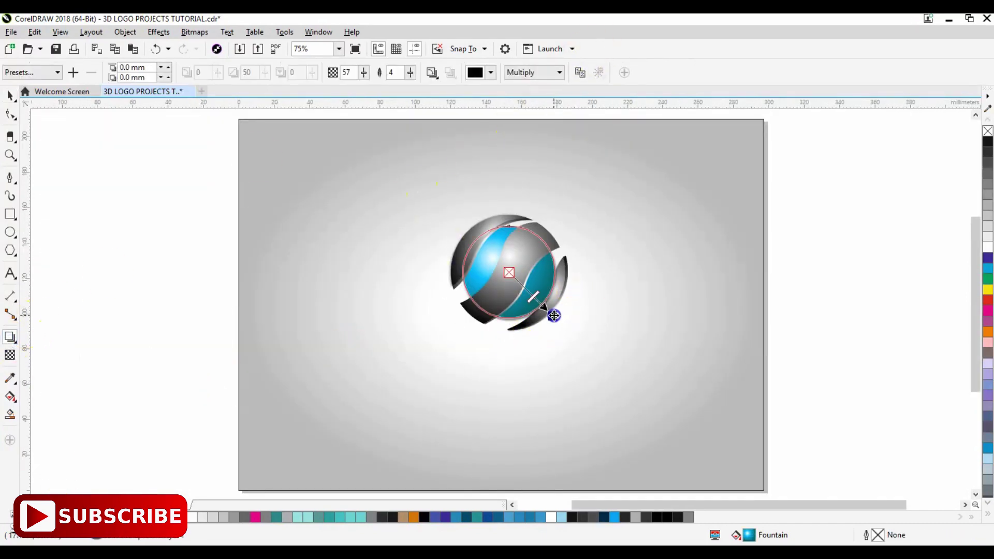
{"action": "left_click", "coordinate": [10, 95]}
{"action": "left_click", "coordinate": [135, 269]}
Step: Try to move the lower-right band slightly outward from the blue sphere
{"action": "left_click", "coordinate": [556, 300]}
{"action": "left_click", "coordinate": [628, 244]}
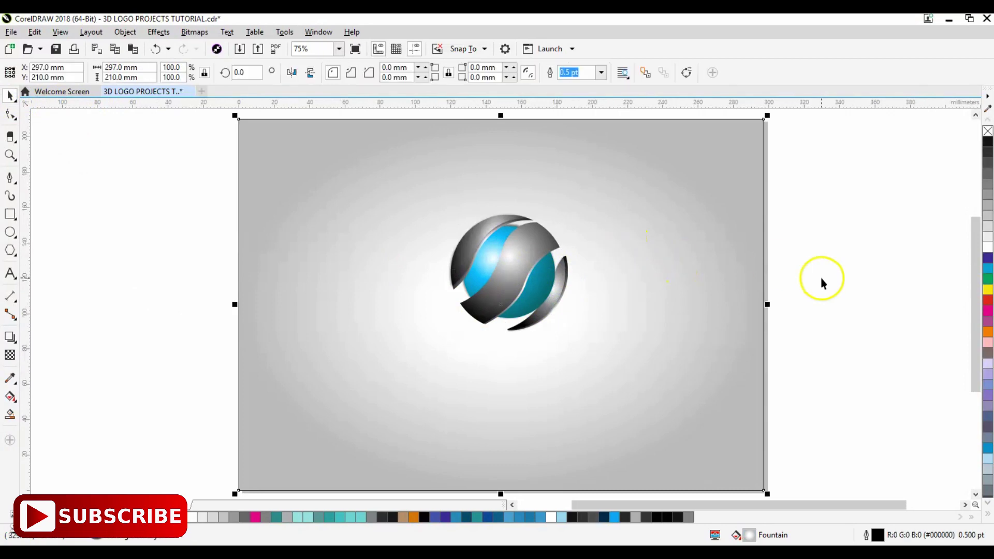
{"action": "left_click", "coordinate": [821, 277]}
{"action": "left_click", "coordinate": [567, 305]}
{"action": "left_click_drag", "start_coordinate": [565, 285], "coordinate": [570, 286]}
{"action": "key", "text": "ctrl+z"}
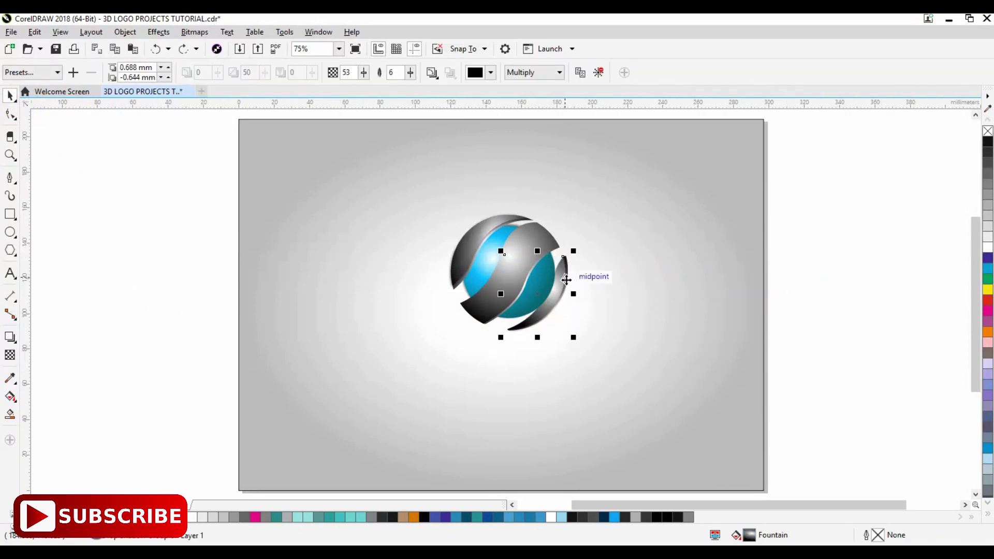
Step: Delete the grey gradient background rectangle from the page
{"action": "key", "text": "Escape"}
{"action": "left_click_drag", "start_coordinate": [584, 239], "coordinate": [502, 350]}
{"action": "key", "text": "Delete"}
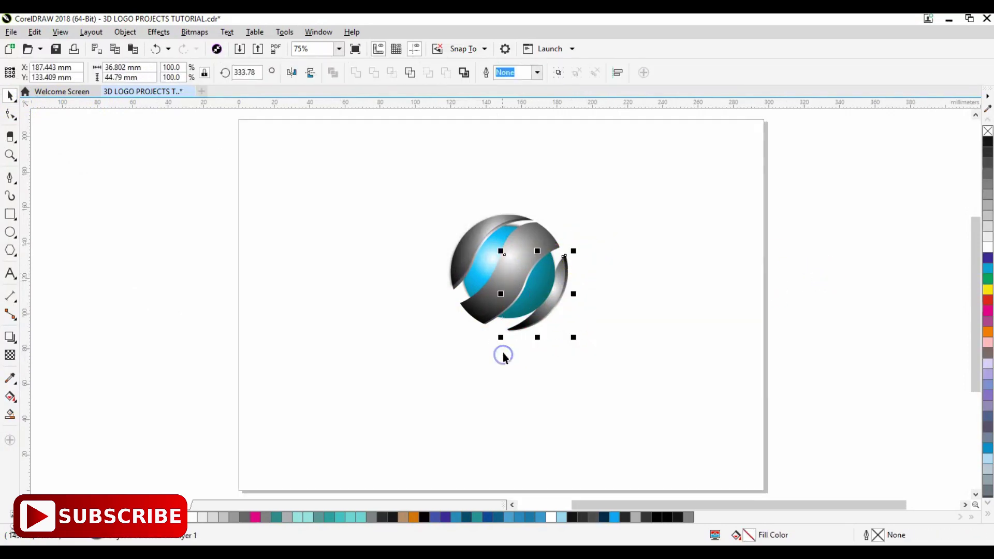
Step: Nudge all pieces of the lower-right band outward from the sphere to X 189.243 mm, Y 132.309 mm
{"action": "key", "text": "Right"}
{"action": "key", "text": "Right"}
{"action": "key", "text": "Right"}
{"action": "key", "text": "Right"}
{"action": "key", "text": "Right"}
{"action": "key", "text": "Right"}
{"action": "key", "text": "Right"}
{"action": "key", "text": "Right"}
{"action": "key", "text": "Right"}
{"action": "key", "text": "Right"}
{"action": "key", "text": "Down"}
{"action": "key", "text": "Down"}
{"action": "key", "text": "Down"}
{"action": "key", "text": "Down"}
{"action": "key", "text": "Down"}
{"action": "key", "text": "Down"}
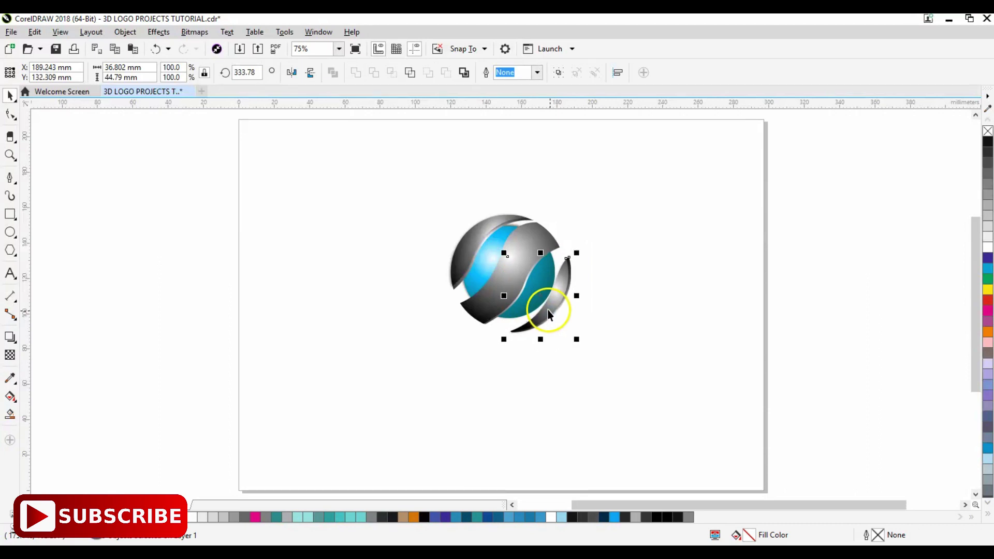
Step: Select all pieces of the upper-left band and nudge them up and left, away from the sphere, to X 164.573 mm
{"action": "left_click_drag", "start_coordinate": [535, 286], "coordinate": [537, 295]}
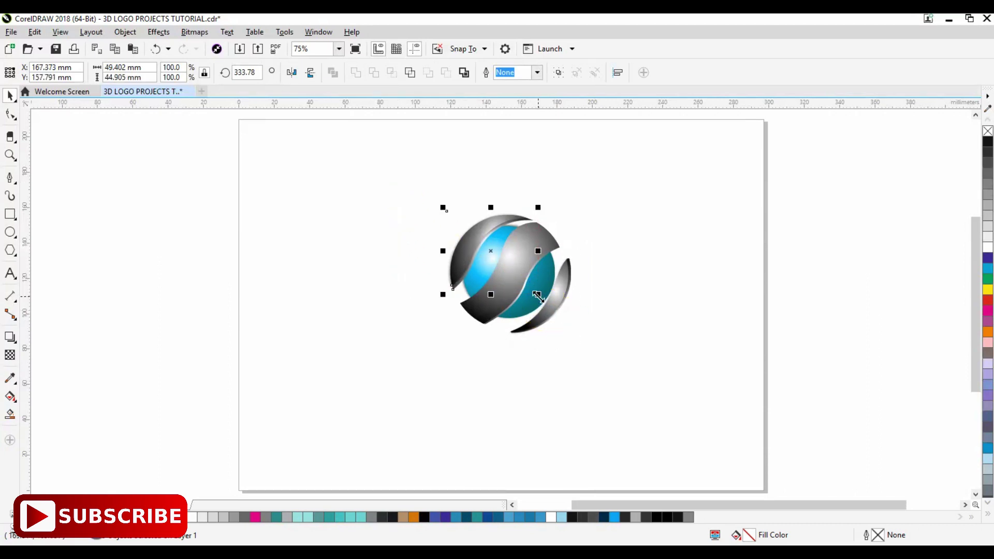
{"action": "left_click_drag", "start_coordinate": [392, 188], "coordinate": [548, 296]}
{"action": "key", "text": "Up"}
{"action": "key", "text": "Up"}
{"action": "key", "text": "Up"}
{"action": "key", "text": "Up"}
{"action": "key", "text": "Up"}
{"action": "key", "text": "Up"}
{"action": "key", "text": "Up"}
{"action": "key", "text": "Up"}
{"action": "key", "text": "Up"}
{"action": "key", "text": "Up"}
{"action": "key", "text": "Up"}
{"action": "key", "text": "Up"}
{"action": "key", "text": "Up"}
{"action": "key", "text": "Up"}
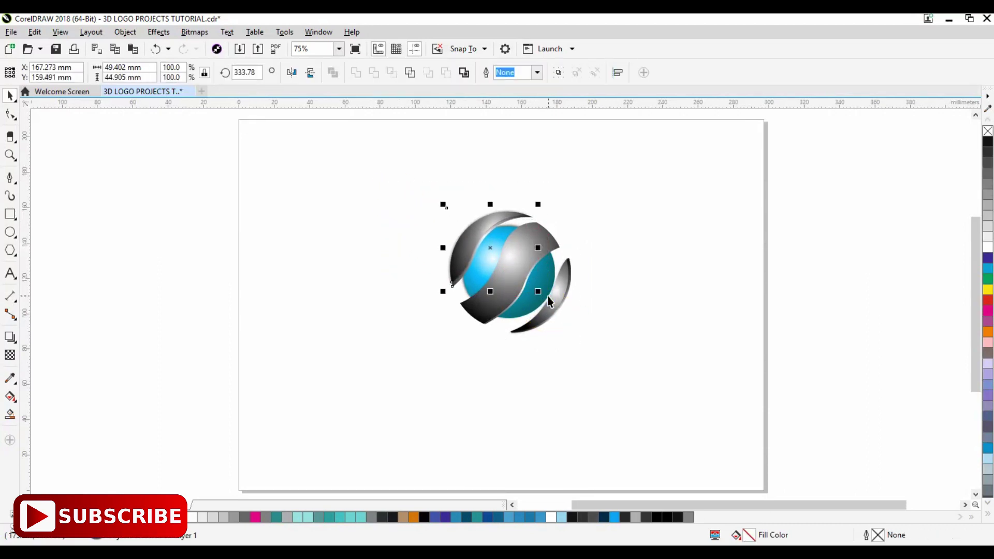
{"action": "key", "text": "Left"}
{"action": "key", "text": "Left"}
{"action": "key", "text": "Left"}
{"action": "key", "text": "Left"}
{"action": "key", "text": "Left"}
{"action": "key", "text": "Left"}
{"action": "key", "text": "Left"}
{"action": "key", "text": "Left"}
{"action": "key", "text": "Left"}
{"action": "key", "text": "Left"}
{"action": "key", "text": "Left"}
{"action": "key", "text": "Left"}
{"action": "key", "text": "Left"}
{"action": "key", "text": "Left"}
{"action": "key", "text": "Left"}
{"action": "key", "text": "Left"}
{"action": "key", "text": "Left"}
{"action": "key", "text": "Left"}
{"action": "key", "text": "Left"}
{"action": "key", "text": "Left"}
{"action": "key", "text": "Left"}
{"action": "key", "text": "Left"}
{"action": "key", "text": "Left"}
{"action": "key", "text": "Left"}
{"action": "key", "text": "Left"}
{"action": "key", "text": "Left"}
{"action": "key", "text": "Left"}
{"action": "key", "text": "Left"}
{"action": "key", "text": "Left"}
{"action": "key", "text": "Left"}
{"action": "key", "text": "Left"}
{"action": "key", "text": "Left"}
{"action": "key", "text": "Left"}
{"action": "key", "text": "Up"}
{"action": "key", "text": "Up"}
{"action": "key", "text": "Up"}
{"action": "left_click", "coordinate": [417, 270]}
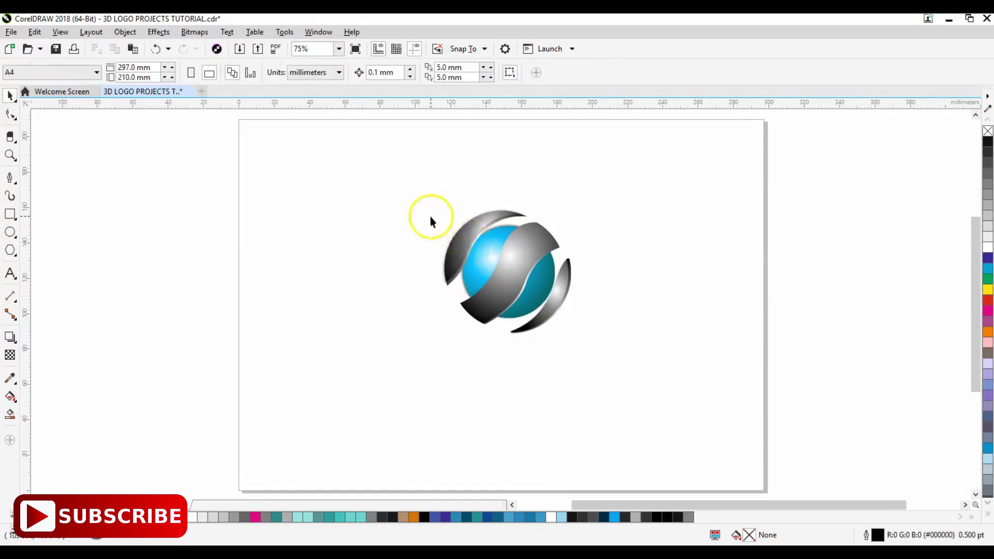
Step: Nudge the upper-left band pieces down to Y 158.591 mm
{"action": "mouse_move", "coordinate": [393, 173]}
{"action": "left_mouse_down"}
{"action": "mouse_move", "coordinate": [519, 258]}
{"action": "mouse_move", "coordinate": [535, 298]}
{"action": "left_mouse_up"}
{"action": "key", "text": "Down"}
{"action": "key", "text": "Down"}
{"action": "key", "text": "Down"}
{"action": "key", "text": "Down"}
{"action": "key", "text": "Down"}
{"action": "key", "text": "Down"}
{"action": "key", "text": "Down"}
{"action": "key", "text": "Down"}
{"action": "key", "text": "Down"}
{"action": "key", "text": "Down"}
{"action": "key", "text": "Down"}
{"action": "key", "text": "Down"}
{"action": "key", "text": "Down"}
{"action": "key", "text": "Down"}
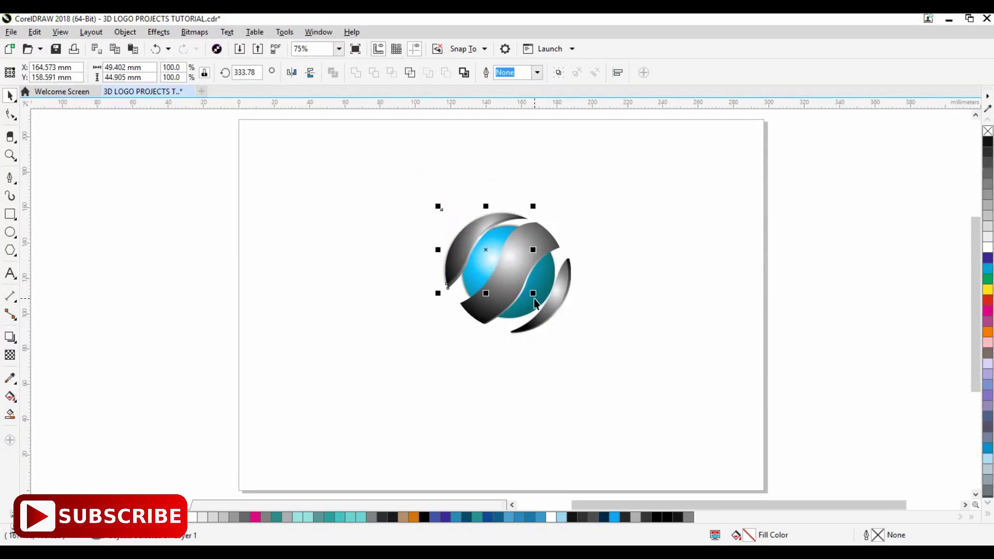
Step: Enlarge the blue sphere slightly to fill the gap between the bands and extend its drop shadow
{"action": "left_click", "coordinate": [569, 337]}
{"action": "left_click_drag", "start_coordinate": [562, 325], "coordinate": [570, 333]}
{"action": "left_click", "coordinate": [390, 304]}
Step: Create a page-sized rectangle behind the logo and give it an elliptical fountain fill
{"action": "double_click", "coordinate": [10, 214]}
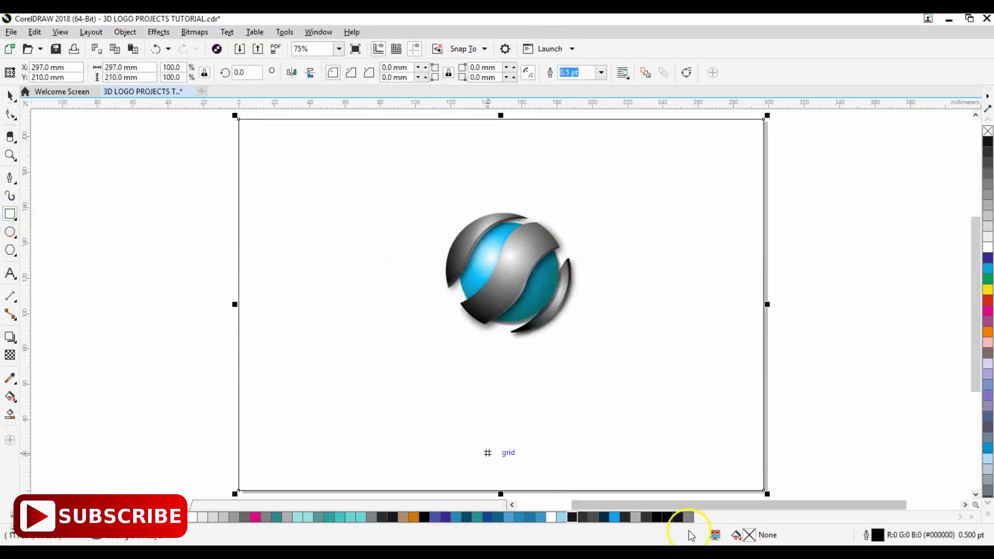
{"action": "double_click", "coordinate": [750, 535]}
{"action": "left_click", "coordinate": [319, 191]}
{"action": "left_click", "coordinate": [468, 239]}
Step: Add a white intermediate stop at 73% to the background gradient and change the black outer stop to mid grey
{"action": "double_click", "coordinate": [391, 322]}
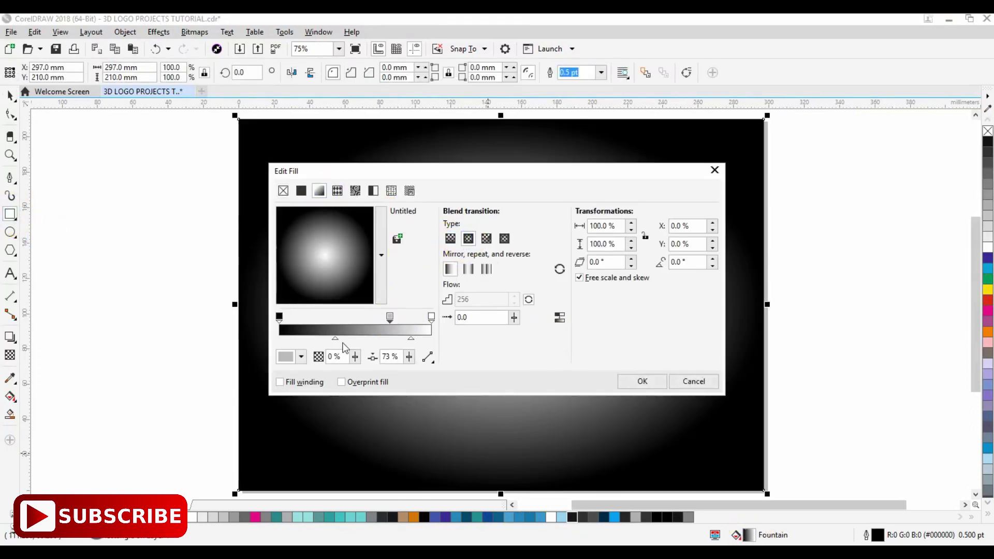
{"action": "left_click", "coordinate": [301, 357]}
{"action": "left_click", "coordinate": [285, 422]}
{"action": "left_click", "coordinate": [282, 316]}
{"action": "left_click", "coordinate": [281, 316]}
{"action": "left_click", "coordinate": [301, 357]}
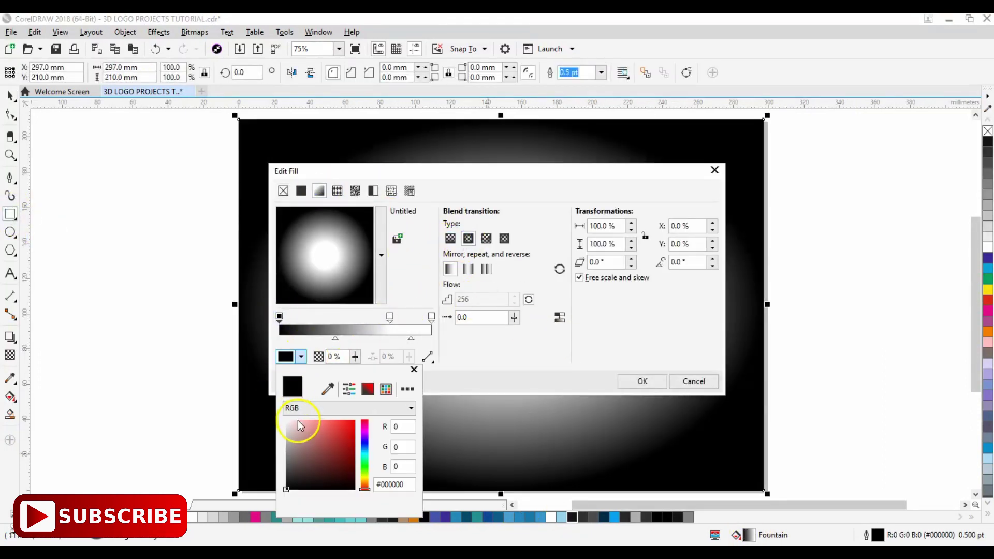
{"action": "left_click_drag", "start_coordinate": [287, 435], "coordinate": [287, 449]}
Step: Set the background gradient's grey-side midpoint to 55%, move the intermediate white stop to 80%, and apply the fill
{"action": "left_click", "coordinate": [385, 317]}
{"action": "left_click_drag", "start_coordinate": [335, 338], "coordinate": [341, 339]}
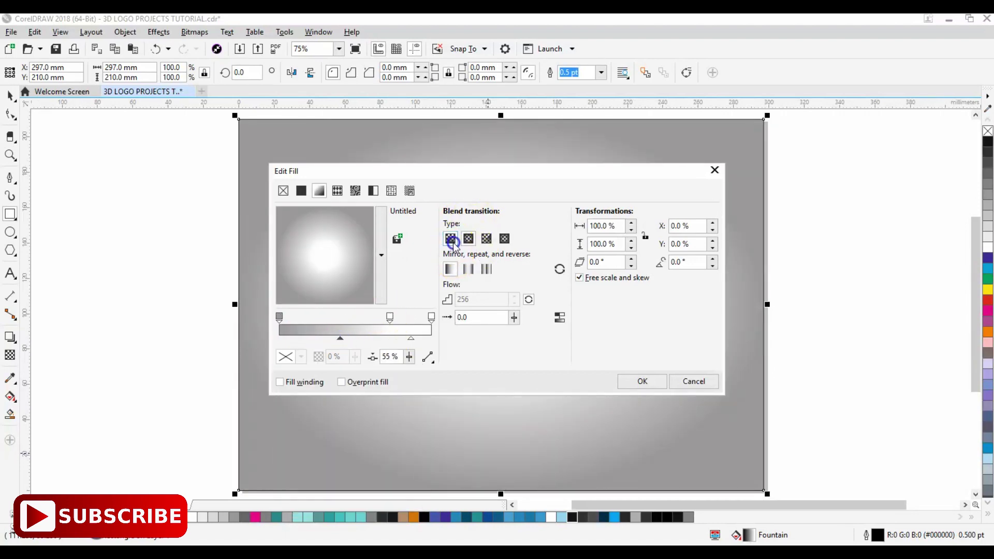
{"action": "left_click", "coordinate": [382, 315]}
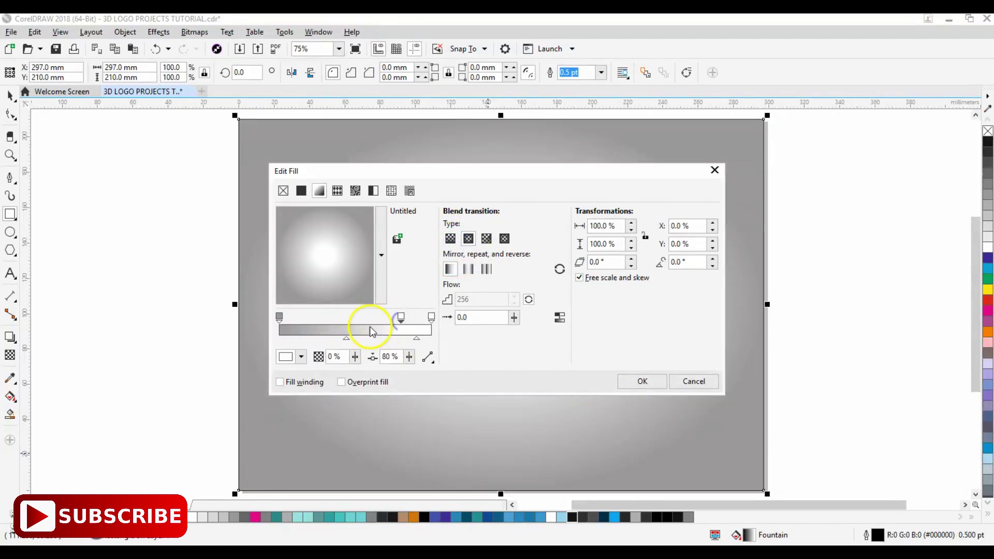
{"action": "left_click", "coordinate": [636, 381]}
Step: Select the whole logo, scale it down slightly and reposition it near the centre of the grey background
{"action": "left_click", "coordinate": [7, 91]}
{"action": "left_click_drag", "start_coordinate": [210, 166], "coordinate": [578, 339]}
{"action": "left_click_drag", "start_coordinate": [523, 285], "coordinate": [501, 306]}
{"action": "left_click", "coordinate": [176, 309]}
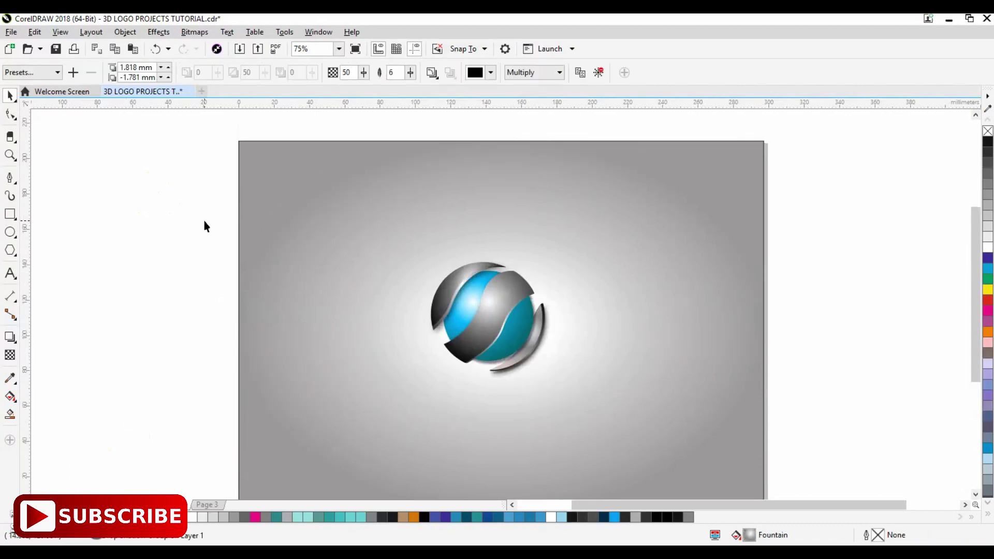
Step: Remove the drop shadow from the blue sphere
{"action": "key", "text": "z"}
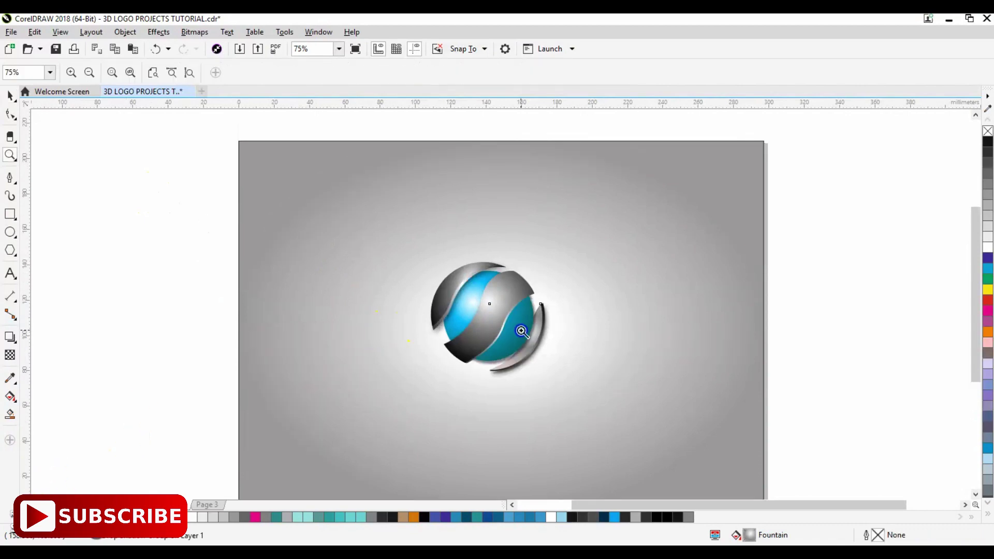
{"action": "left_click", "coordinate": [523, 331]}
{"action": "left_click", "coordinate": [535, 328]}
{"action": "key", "text": "space"}
{"action": "left_click", "coordinate": [503, 335]}
{"action": "double_click", "coordinate": [494, 331]}
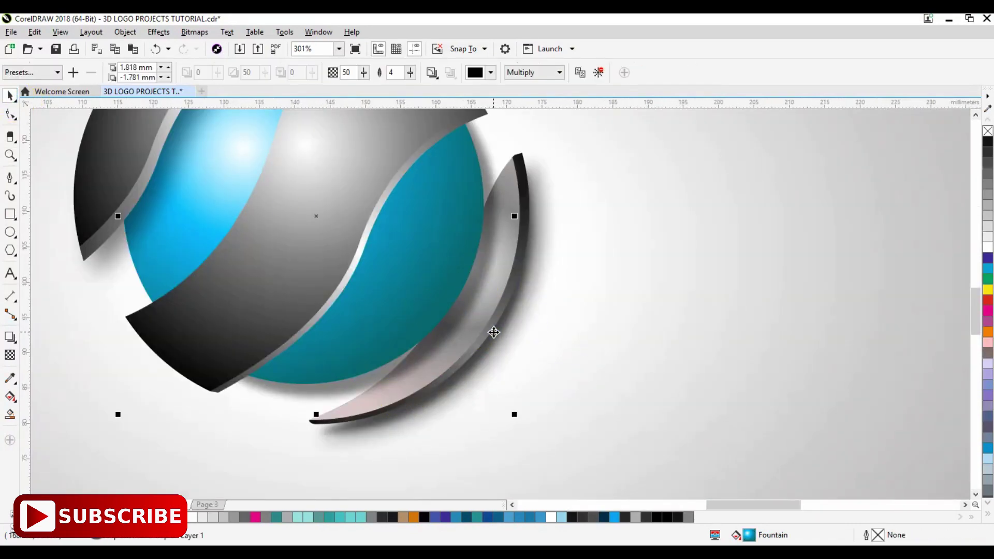
{"action": "left_click", "coordinate": [598, 73]}
Step: Remove the drop shadow from the lower-right band's front face and undo the last change
{"action": "left_click", "coordinate": [514, 292]}
{"action": "left_click", "coordinate": [601, 71]}
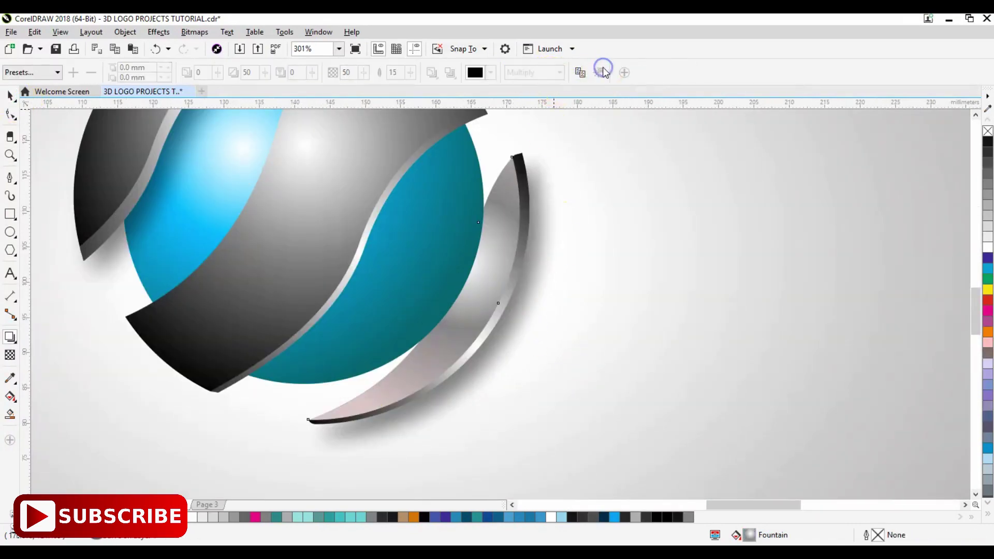
{"action": "left_click", "coordinate": [440, 319]}
{"action": "key", "text": "ctrl+z"}
{"action": "left_click", "coordinate": [10, 95]}
{"action": "key", "text": "F4"}
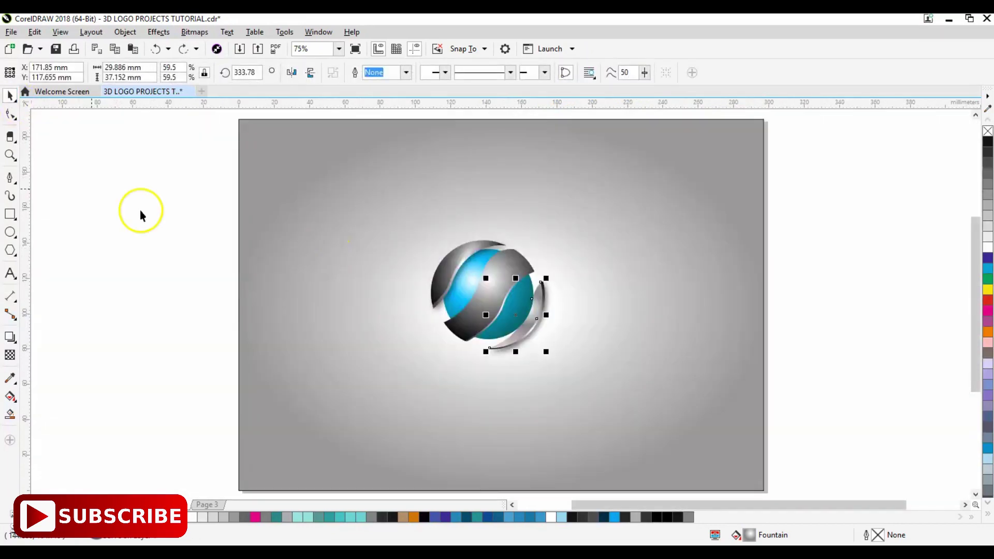
Step: Edit the upper-left band's fountain fill, shifting its highlight centre slightly up and to the left
{"action": "left_click", "coordinate": [141, 213]}
{"action": "left_click", "coordinate": [451, 271]}
{"action": "double_click", "coordinate": [751, 535]}
{"action": "left_click_drag", "start_coordinate": [496, 175], "coordinate": [833, 181]}
{"action": "left_click_drag", "start_coordinate": [654, 263], "coordinate": [642, 244]}
Step: Recolour the upper-left band gradient's black end to mid grey, move its middle stop to about 38%, turn off free scale and skew, and apply
{"action": "left_click", "coordinate": [617, 322]}
{"action": "left_click", "coordinate": [628, 361]}
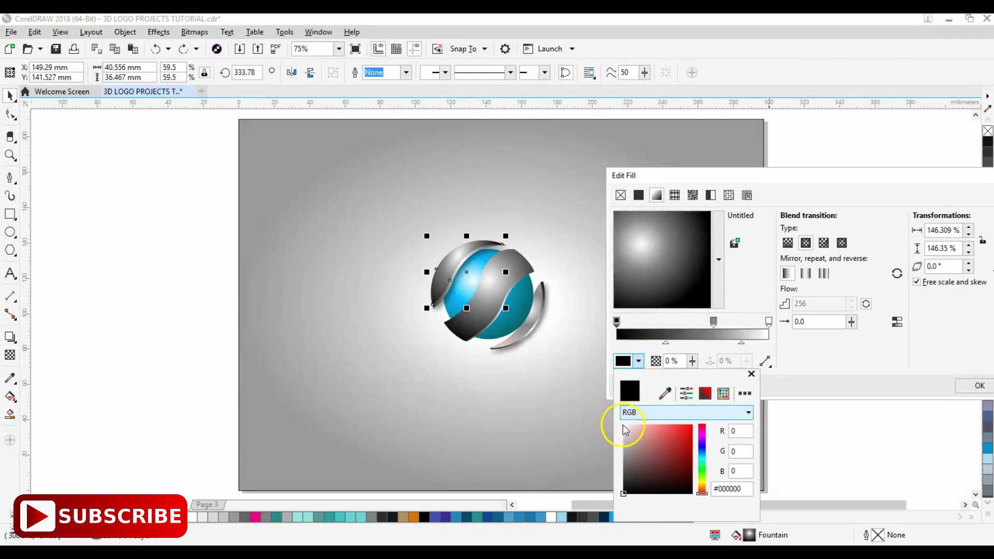
{"action": "left_click_drag", "start_coordinate": [626, 468], "coordinate": [626, 454]}
{"action": "left_click_drag", "start_coordinate": [714, 322], "coordinate": [669, 324]}
{"action": "left_click", "coordinate": [916, 282]}
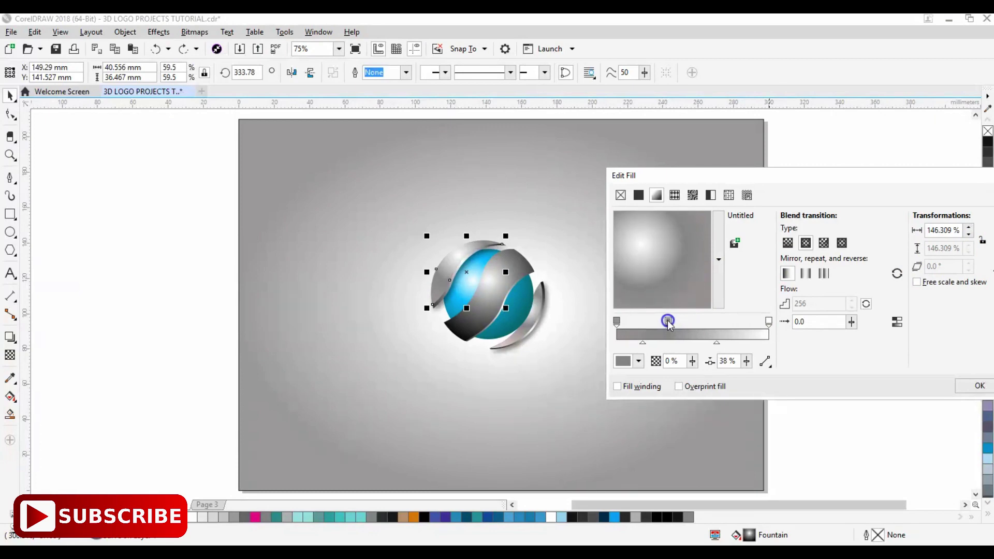
{"action": "key", "text": "Return"}
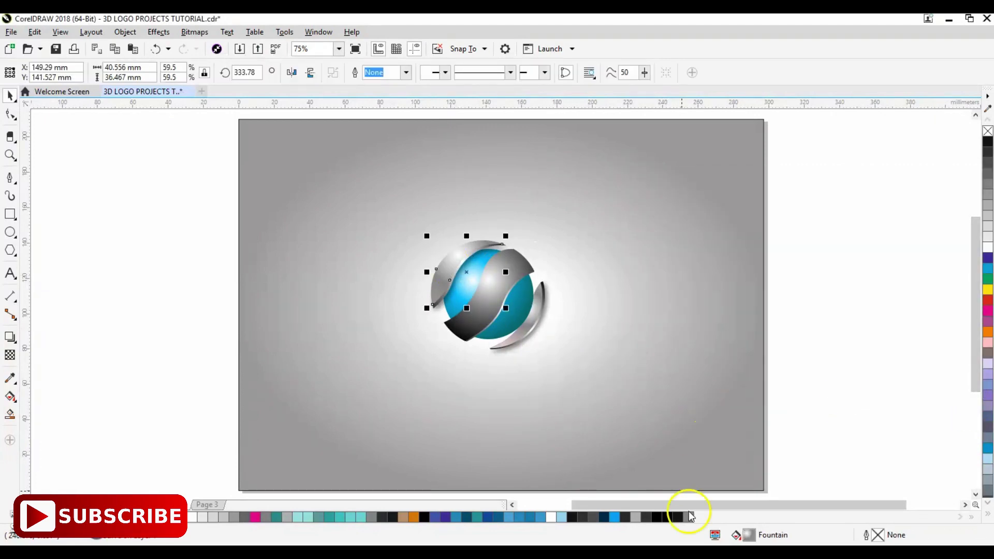
Step: Lighten the central band's dark fill shading to the same grey as the upper-left band
{"action": "key", "text": "Escape"}
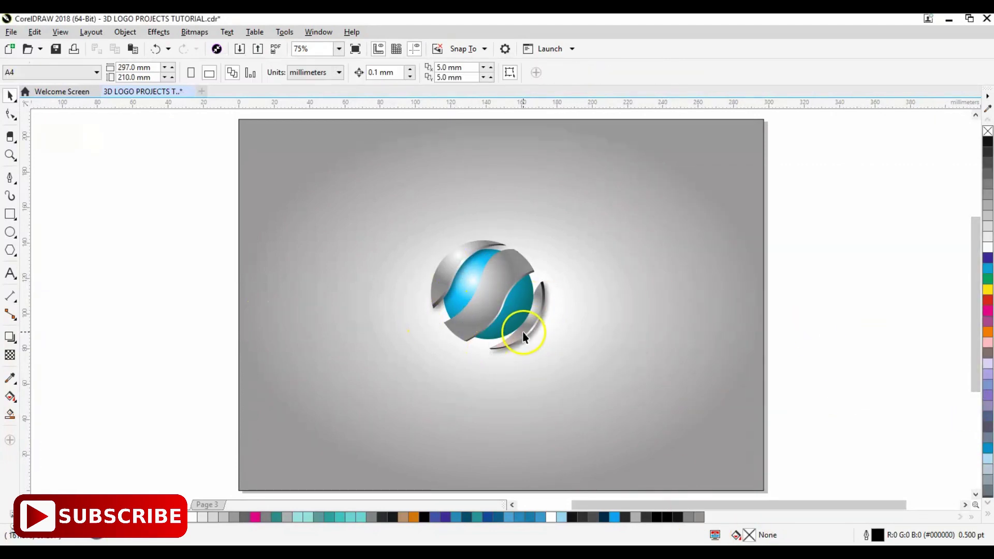
{"action": "left_click", "coordinate": [524, 336]}
{"action": "left_click", "coordinate": [813, 308]}
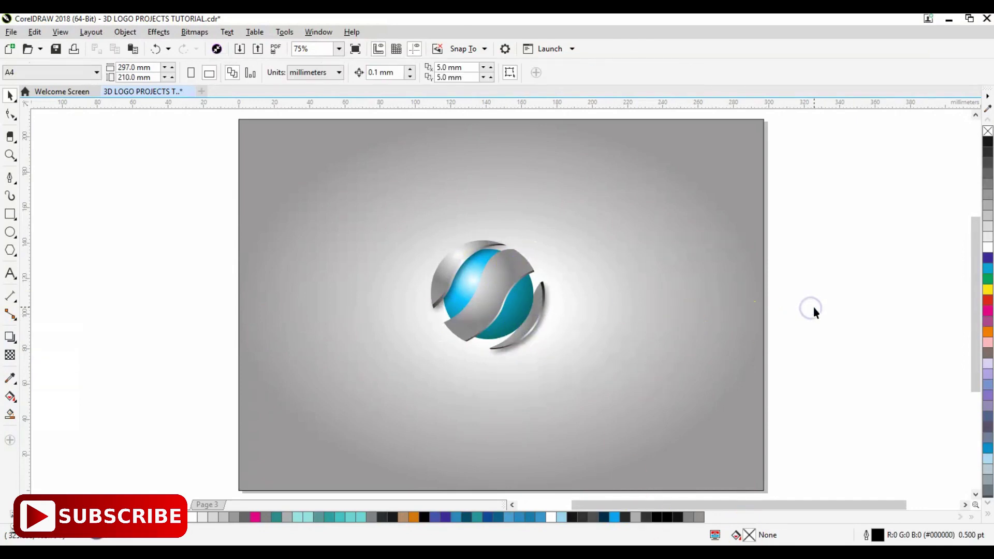
Step: Set the lower-right band's middle gradient stop to 44%, offset the fill centre to X 13%, Y 17%, and apply
{"action": "left_click", "coordinate": [537, 322]}
{"action": "left_click", "coordinate": [824, 369]}
{"action": "left_click", "coordinate": [536, 322]}
{"action": "double_click", "coordinate": [751, 533]}
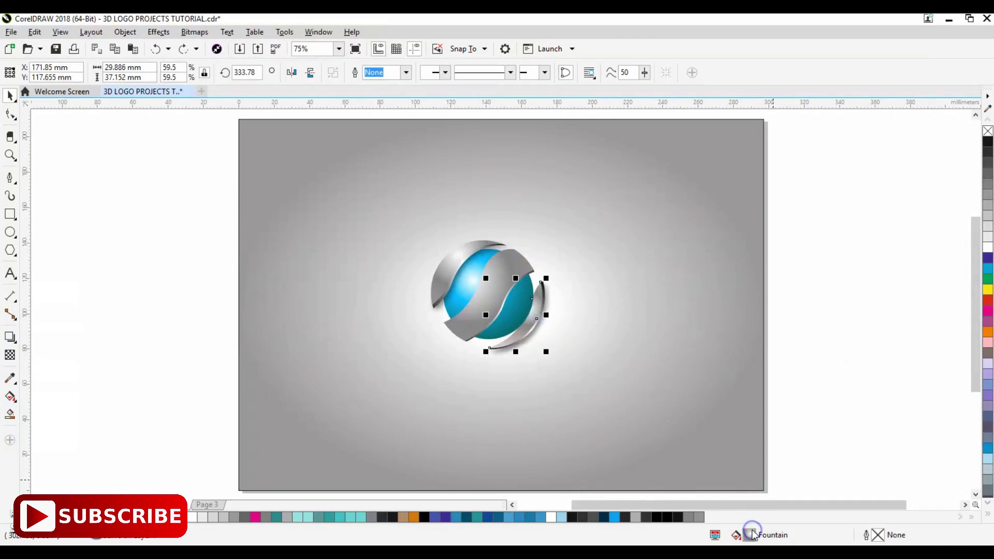
{"action": "left_click_drag", "start_coordinate": [495, 171], "coordinate": [870, 207]}
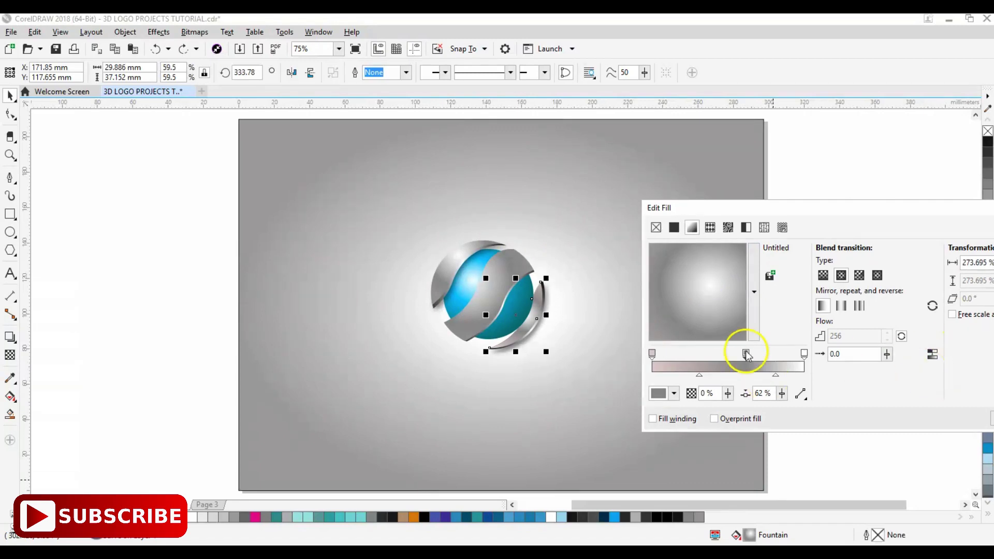
{"action": "left_click_drag", "start_coordinate": [745, 353], "coordinate": [718, 353]}
{"action": "left_click_drag", "start_coordinate": [707, 300], "coordinate": [713, 281]}
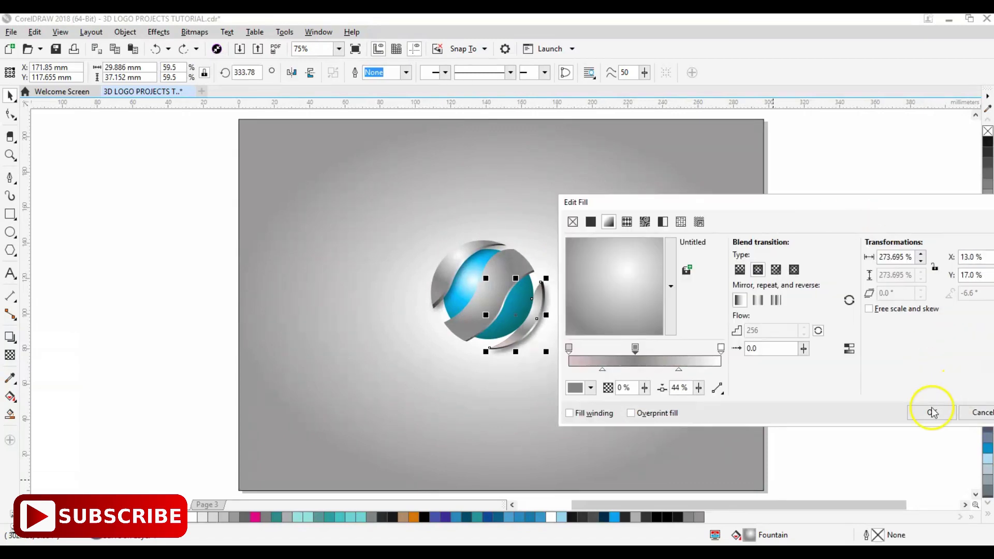
{"action": "left_click", "coordinate": [932, 409]}
Step: Select all parts of the sphere logo and group them
{"action": "left_click", "coordinate": [106, 231]}
{"action": "left_click", "coordinate": [228, 191]}
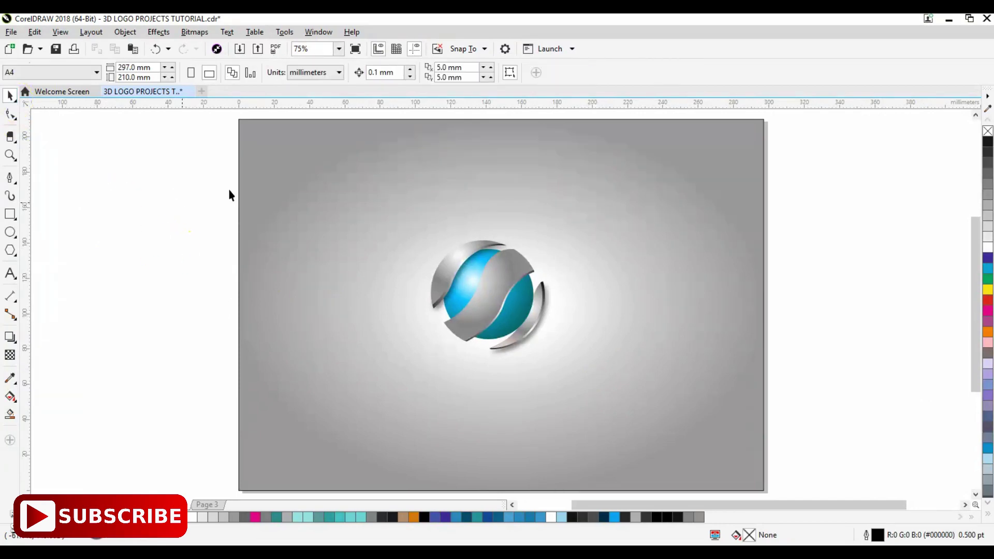
{"action": "left_click_drag", "start_coordinate": [229, 191], "coordinate": [593, 401]}
{"action": "key", "text": "ctrl+g"}
Step: Draw a flat ellipse about 64 by 3.6 mm, fill it with 50% black without an outline, and place it just below the sphere
{"action": "left_click", "coordinate": [9, 232]}
{"action": "left_click_drag", "start_coordinate": [433, 298], "coordinate": [550, 295]}
{"action": "left_click", "coordinate": [988, 194]}
{"action": "right_click", "coordinate": [987, 131]}
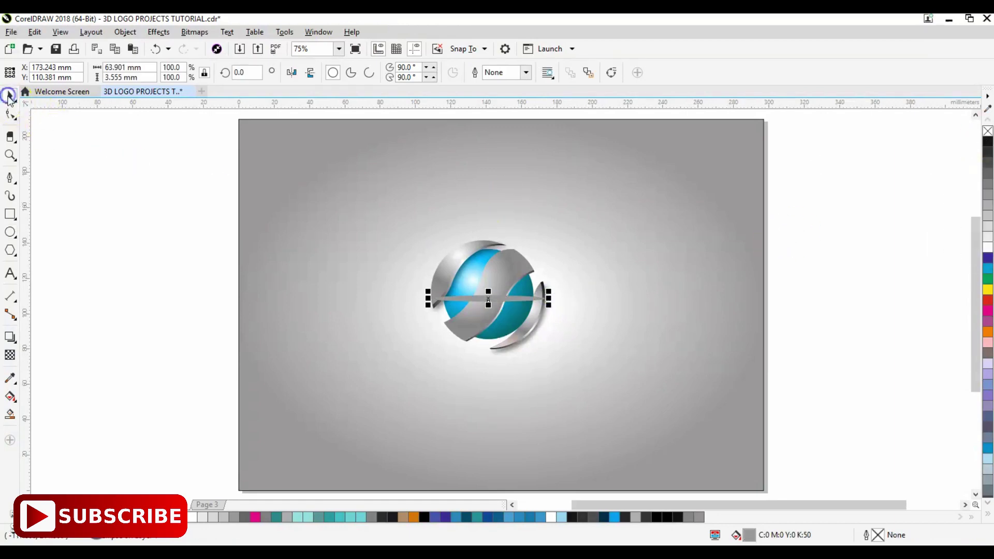
{"action": "left_click_drag", "start_coordinate": [477, 321], "coordinate": [474, 358]}
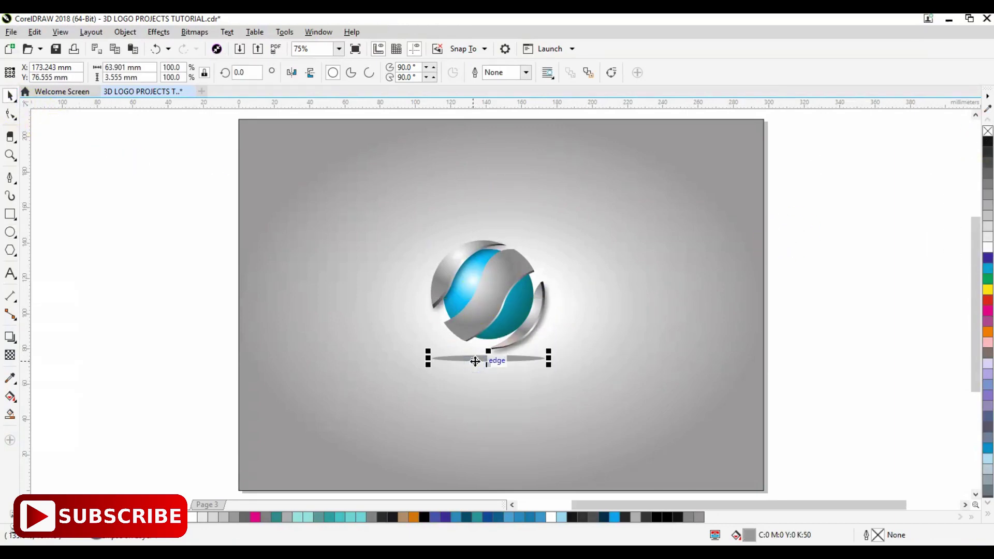
Step: Convert the grey ellipse below the sphere to a bitmap
{"action": "left_click", "coordinate": [195, 33]}
{"action": "left_click", "coordinate": [229, 48]}
{"action": "left_click", "coordinate": [459, 348]}
{"action": "left_click", "coordinate": [194, 32]}
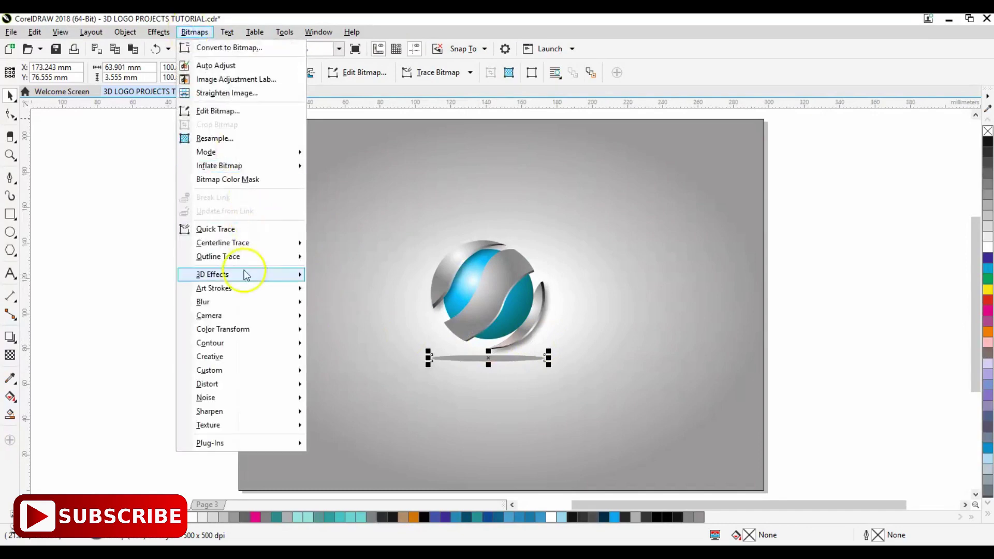
{"action": "mouse_move", "coordinate": [243, 302]}
{"action": "left_click", "coordinate": [348, 318]}
{"action": "left_click_drag", "start_coordinate": [575, 221], "coordinate": [814, 191]}
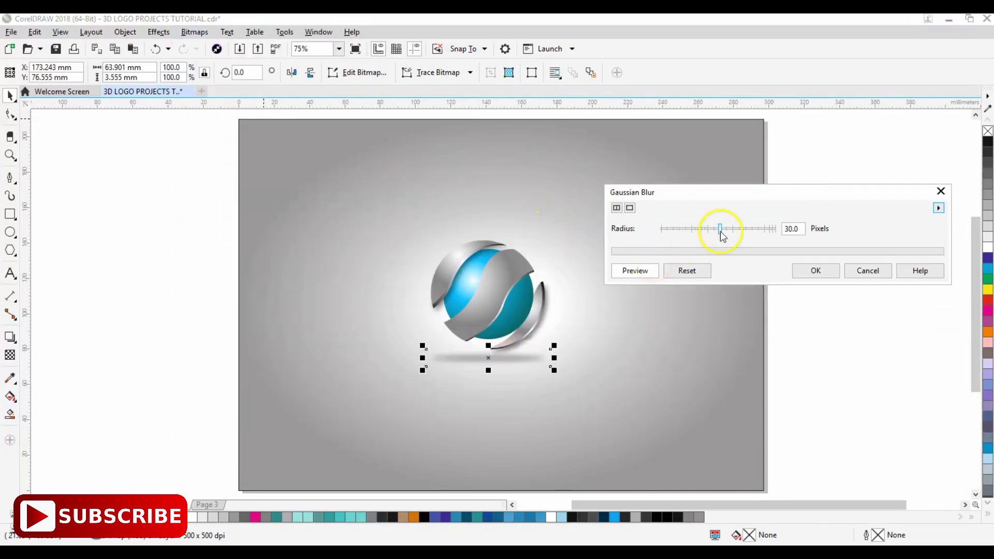
{"action": "left_click_drag", "start_coordinate": [719, 228], "coordinate": [720, 235]}
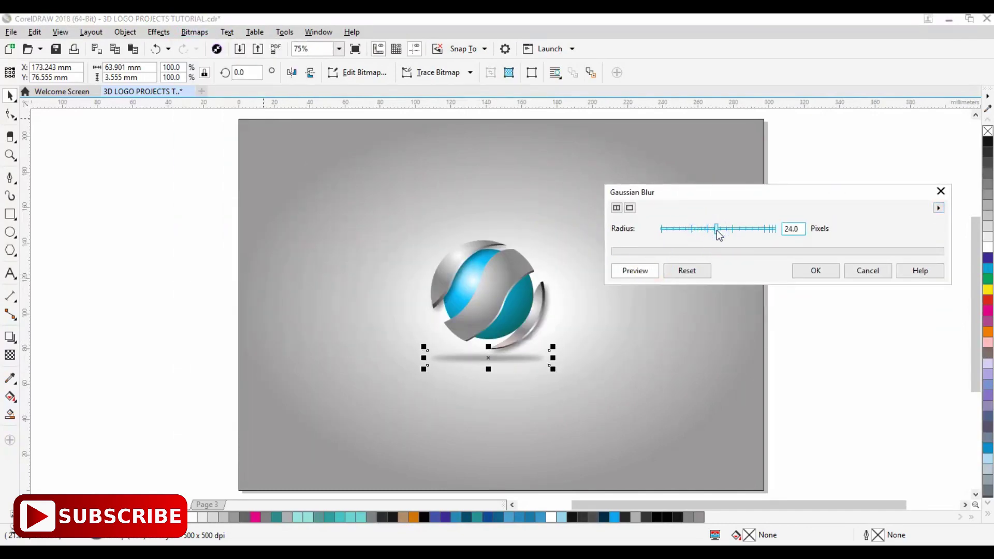
{"action": "left_click", "coordinate": [868, 275]}
Step: Soften the ellipse bitmap with a Gaussian Blur and squash its height to 50%
{"action": "left_click", "coordinate": [194, 32]}
{"action": "left_click", "coordinate": [473, 385]}
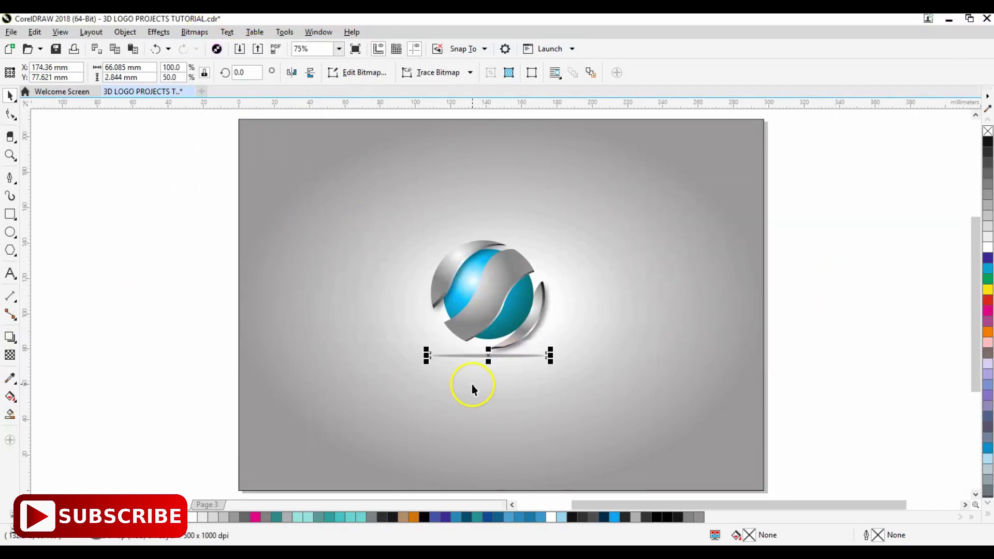
{"action": "left_click", "coordinate": [488, 368]}
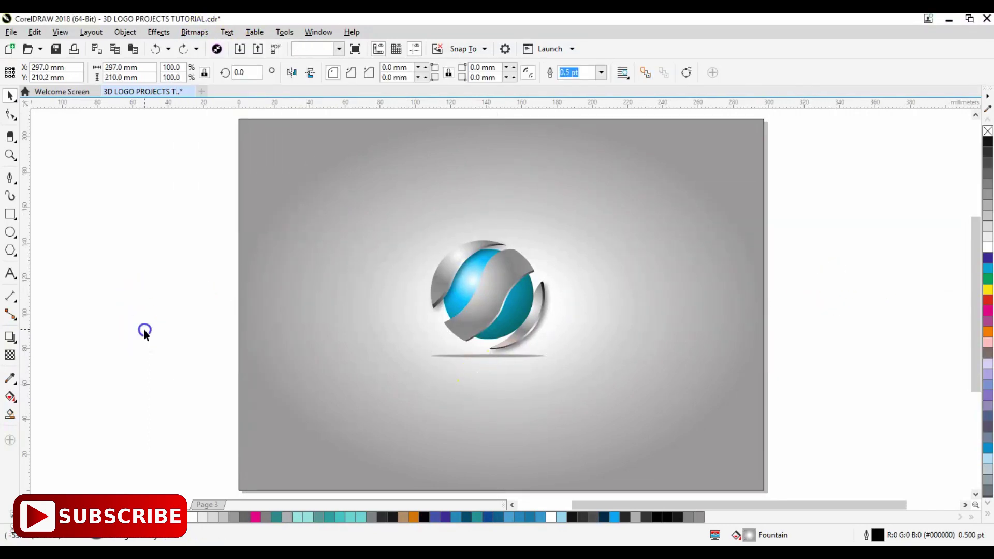
Step: Nudge the blurred ellipse shadow up and slightly left so it sits close beneath the sphere logo
{"action": "left_click", "coordinate": [480, 357]}
{"action": "key", "text": "Up"}
{"action": "key", "text": "Up"}
{"action": "key", "text": "Up"}
{"action": "key", "text": "Up"}
{"action": "key", "text": "Up"}
{"action": "key", "text": "Up"}
{"action": "key", "text": "Up"}
{"action": "key", "text": "Up"}
{"action": "key", "text": "Up"}
{"action": "left_click_drag", "start_coordinate": [156, 210], "coordinate": [619, 416]}
{"action": "left_click", "coordinate": [198, 300]}
{"action": "left_click", "coordinate": [462, 356]}
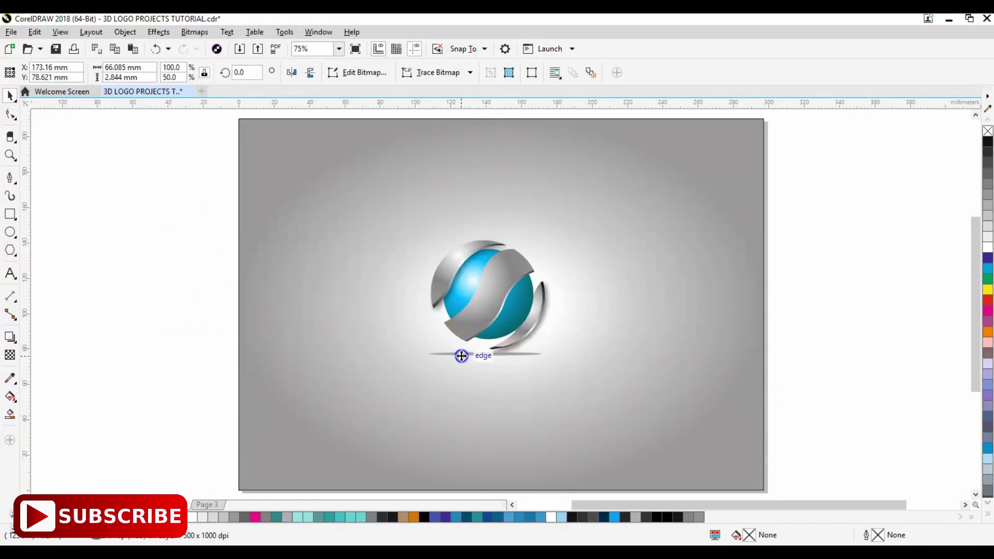
{"action": "left_click", "coordinate": [195, 358]}
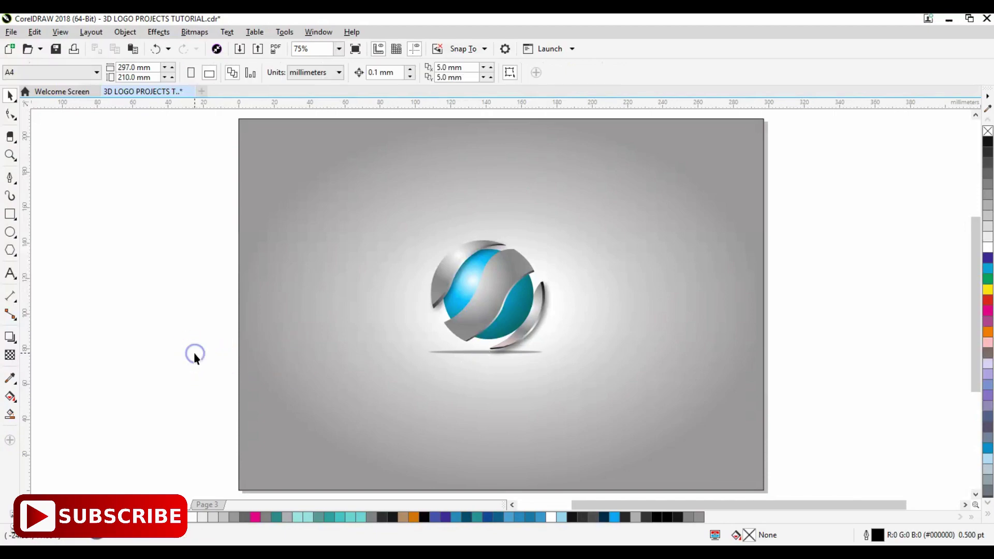